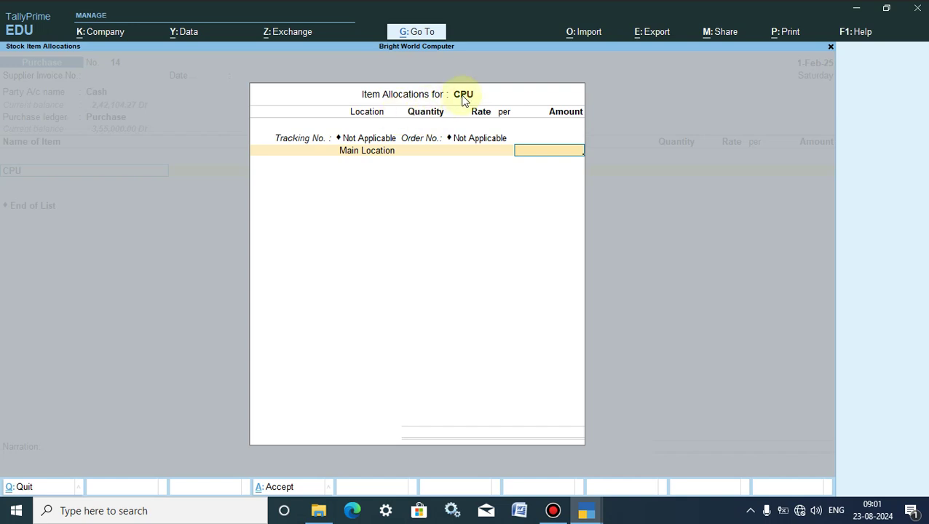
Step: Allocate 1 pcs of CPU to Main Location at a rate of 5,000 in the purchase voucher
{"action": "key", "text": "BackSpace"}
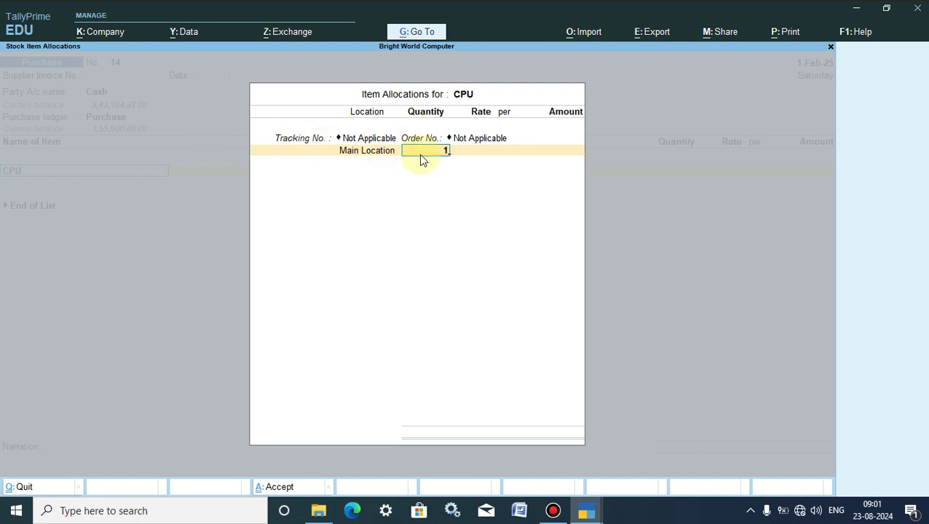
{"action": "key", "text": "Return"}
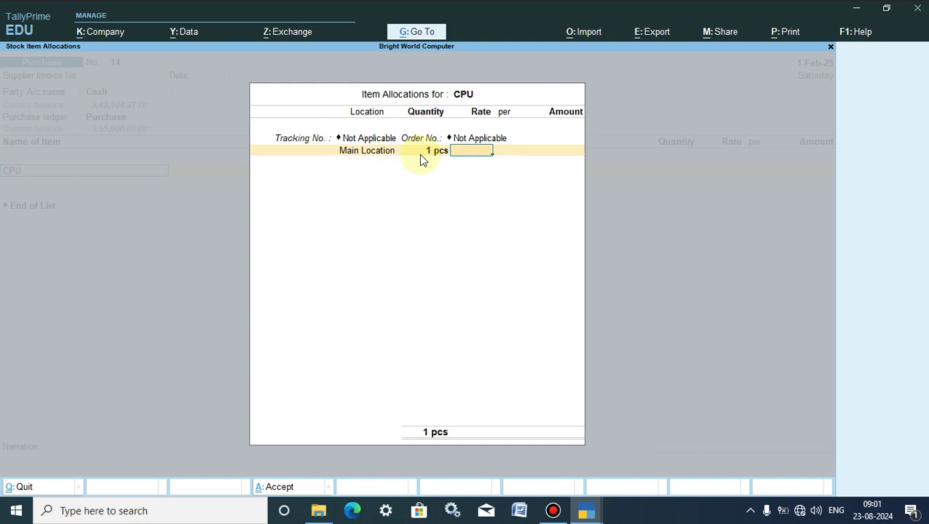
{"action": "key", "text": "Escape"}
{"action": "key", "text": "y"}
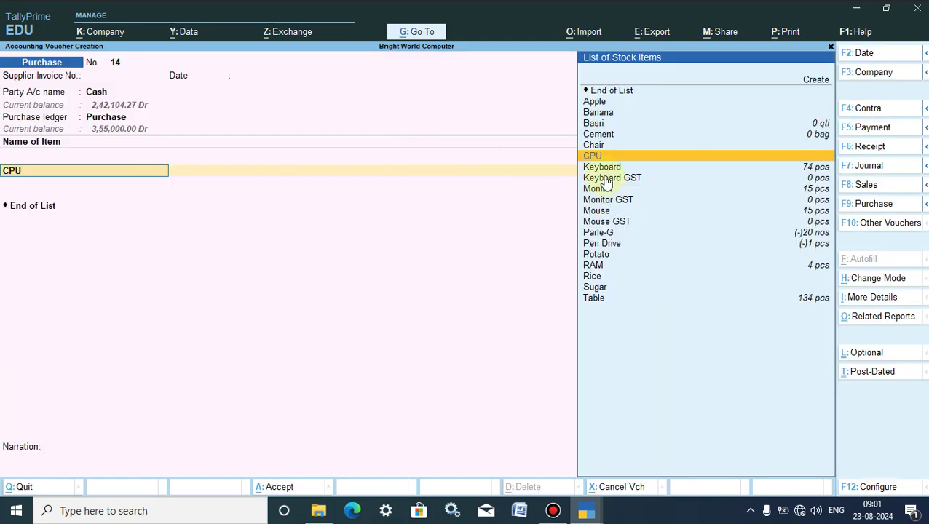
Step: Reopen the purchase voucher's CPU allocation with Not Applicable tracking and order numbers, review its quantity and rate, and leave it
{"action": "left_click", "coordinate": [599, 148]}
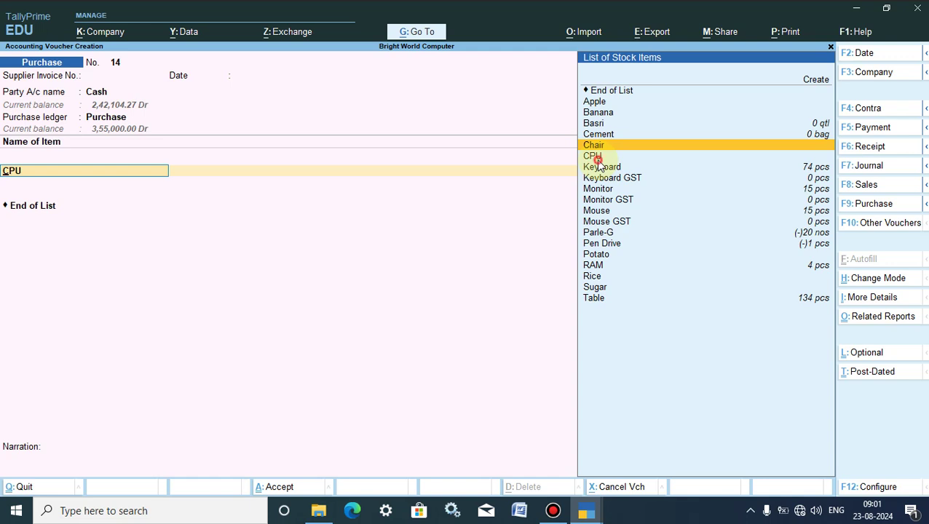
{"action": "left_click", "coordinate": [596, 158]}
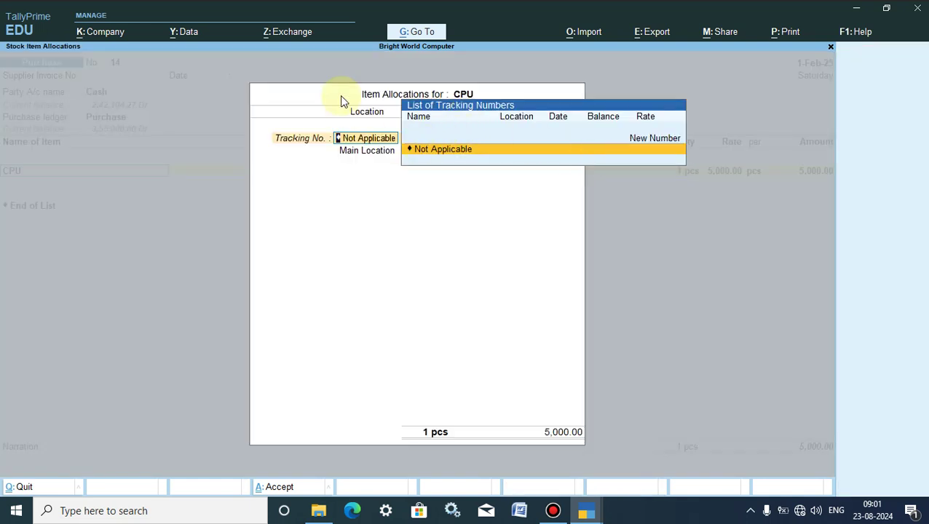
{"action": "left_click", "coordinate": [420, 150]}
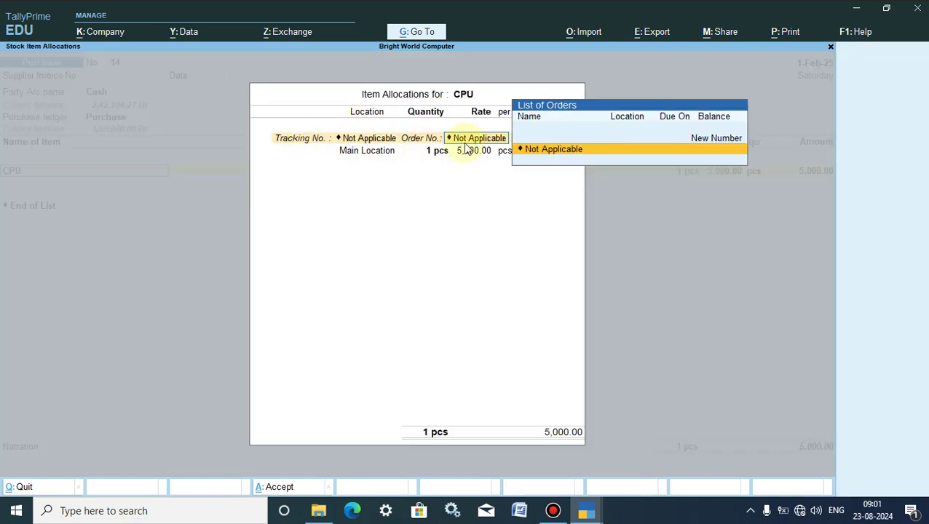
{"action": "left_click", "coordinate": [535, 152]}
{"action": "left_click", "coordinate": [428, 152]}
{"action": "key", "text": "Return"}
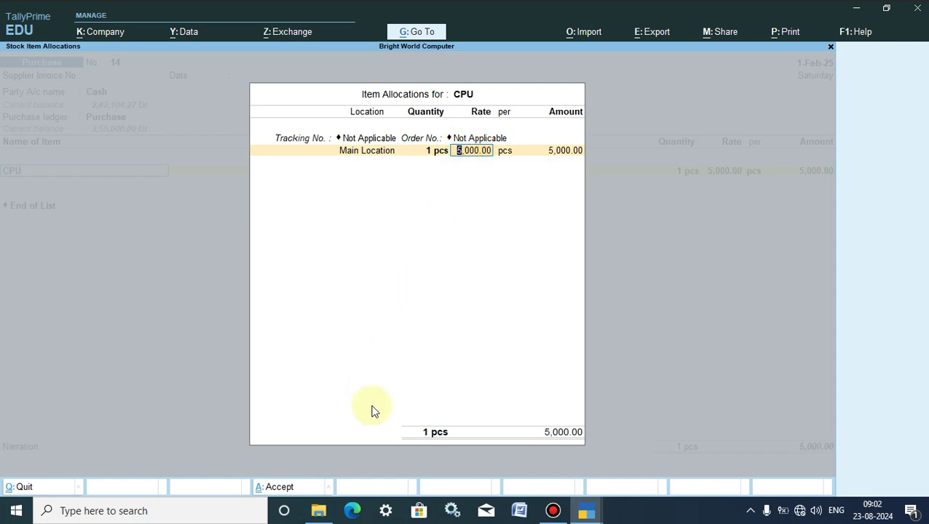
{"action": "left_click", "coordinate": [25, 486]}
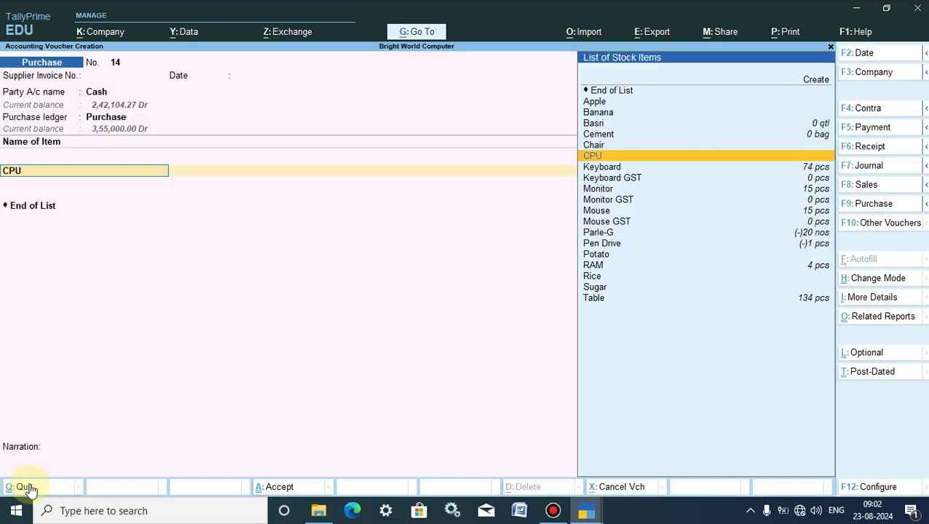
Step: Change the voucher to the Sales type with Cash as the party and Sales A/c as the sales ledger
{"action": "left_click", "coordinate": [851, 190]}
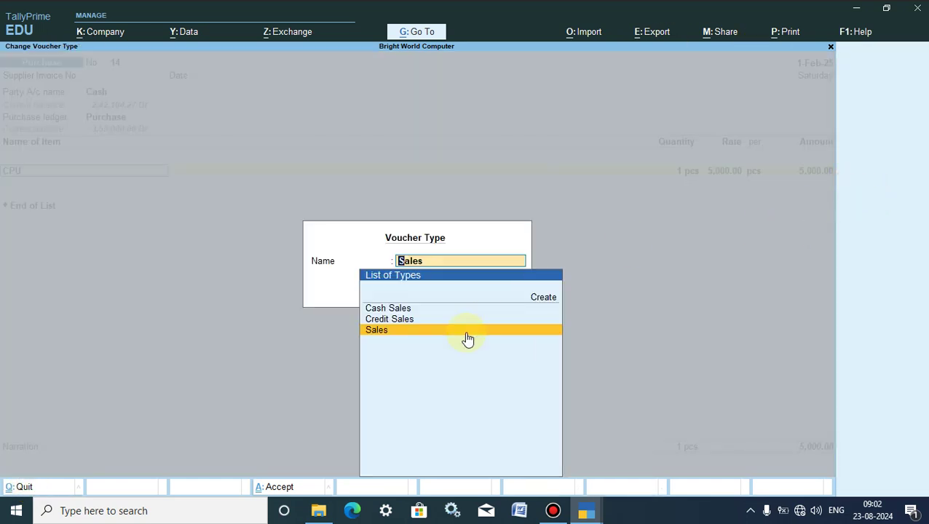
{"action": "left_click", "coordinate": [386, 333]}
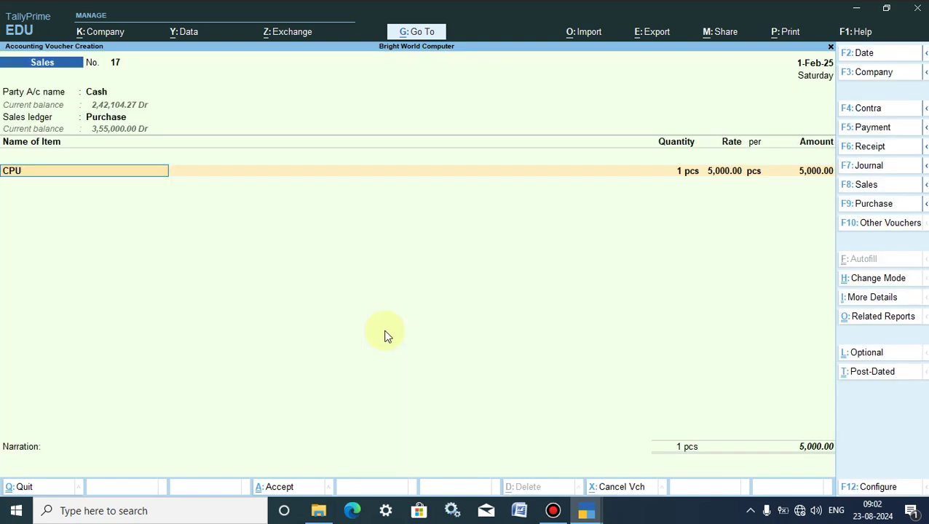
{"action": "left_click", "coordinate": [106, 119]}
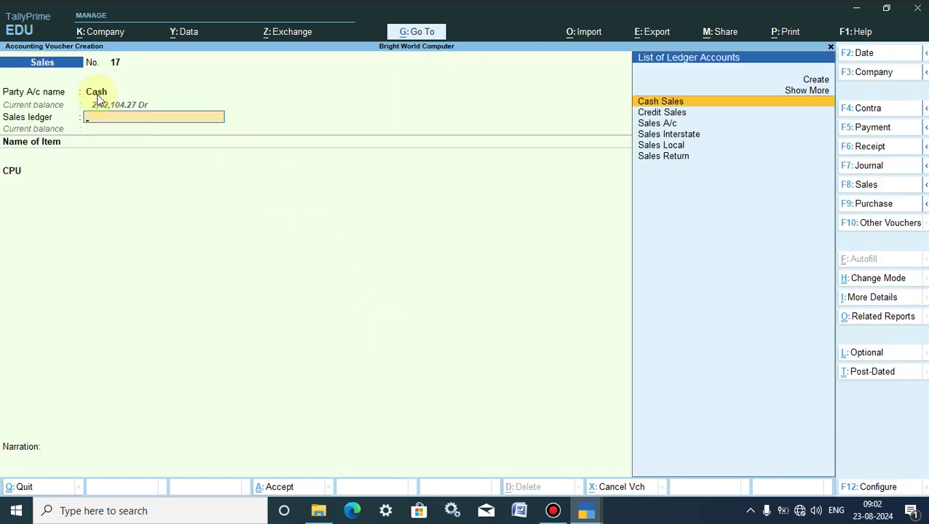
{"action": "left_click", "coordinate": [94, 91]}
{"action": "key", "text": "Return"}
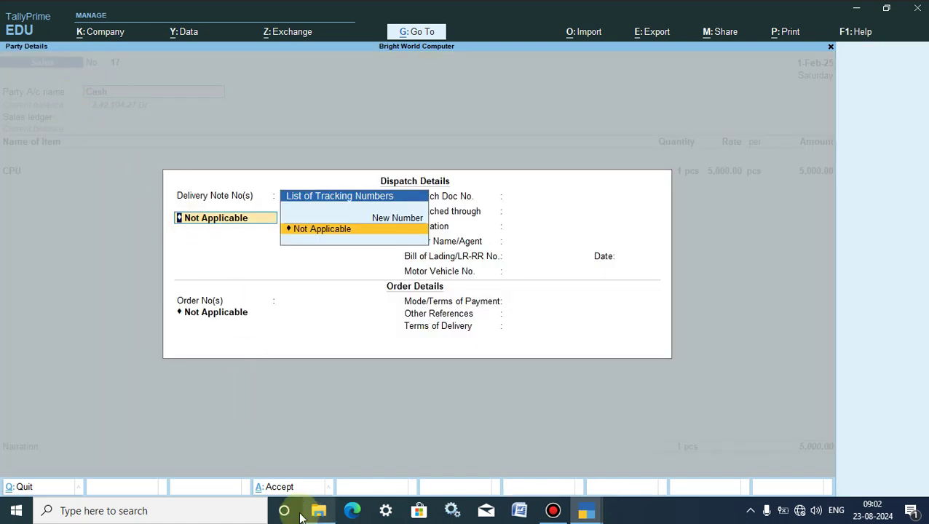
{"action": "left_click", "coordinate": [278, 486]}
{"action": "left_click", "coordinate": [279, 487]}
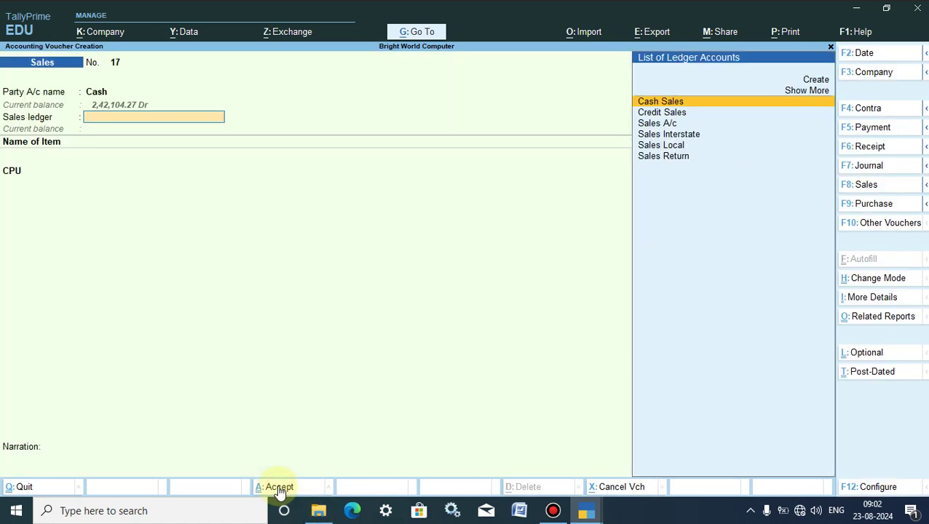
{"action": "left_click", "coordinate": [652, 123]}
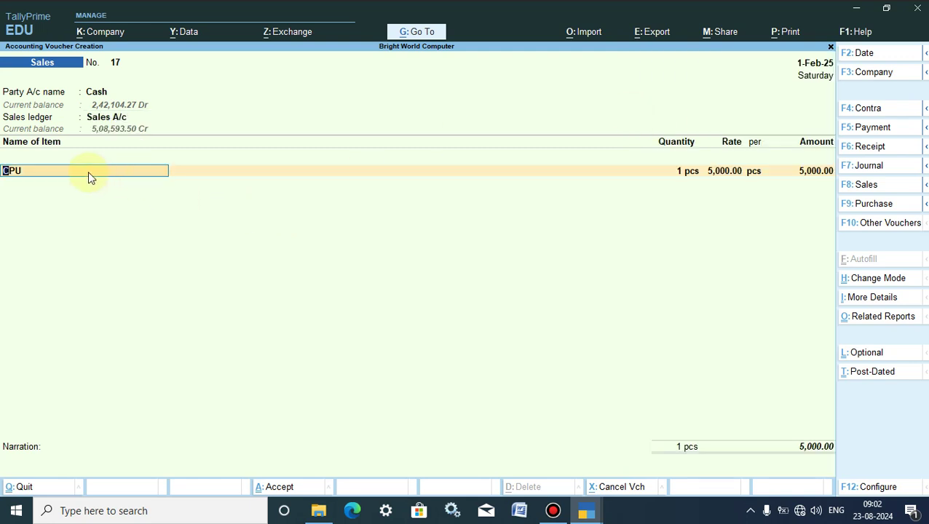
Step: Open the CPU item's allocation in the sales voucher with Not Applicable as tracking number and order number
{"action": "key", "text": "Return"}
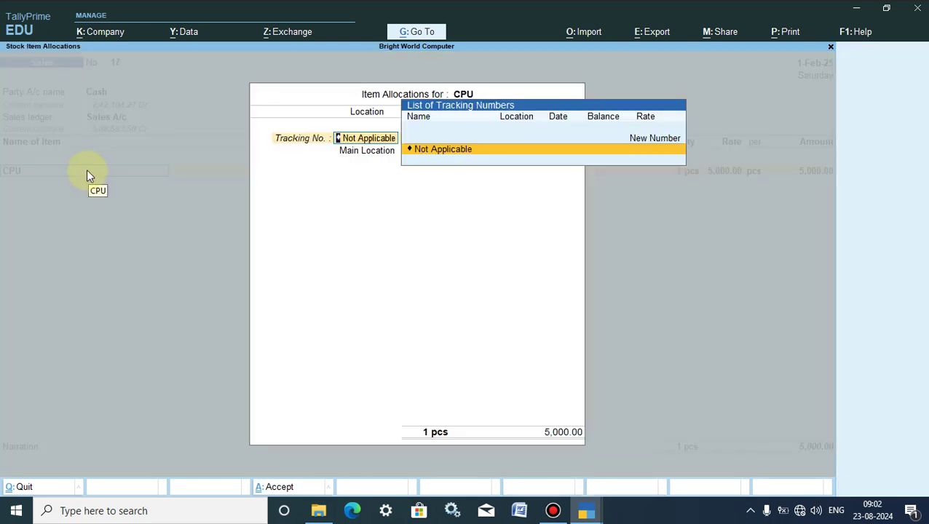
{"action": "left_click", "coordinate": [432, 149]}
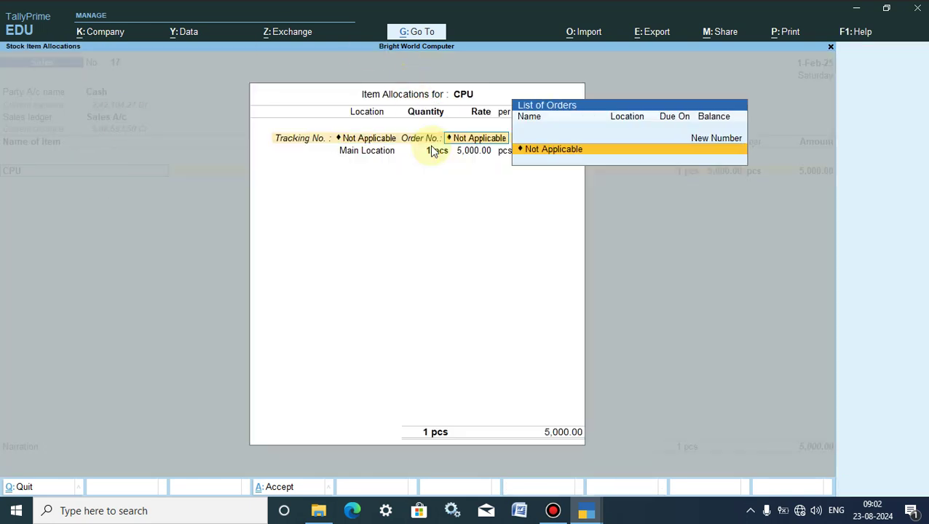
{"action": "left_click", "coordinate": [529, 149]}
{"action": "left_click", "coordinate": [530, 150]}
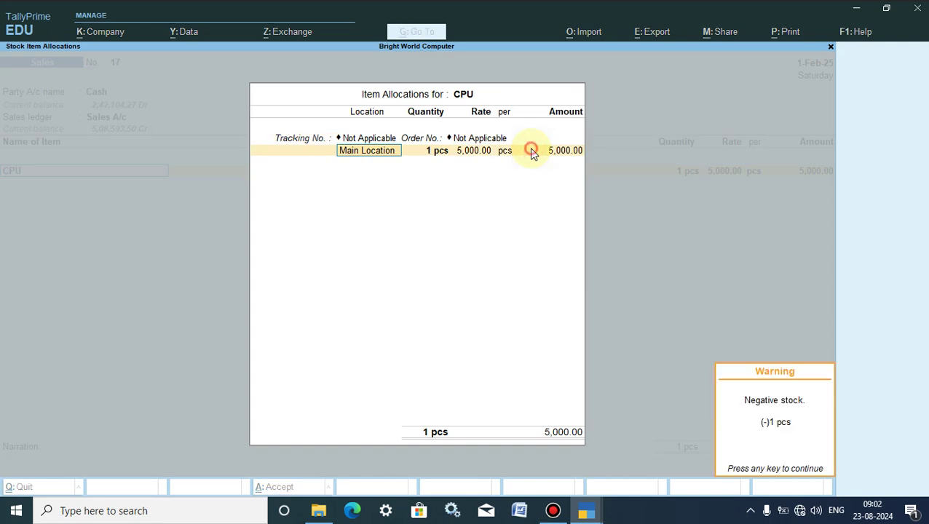
Step: Re-enter the CPU sale from Main Location as 1 pcs at a rate of 5,500
{"action": "left_click", "coordinate": [370, 153]}
{"action": "key", "text": "Return"}
{"action": "key", "text": "BackSpace"}
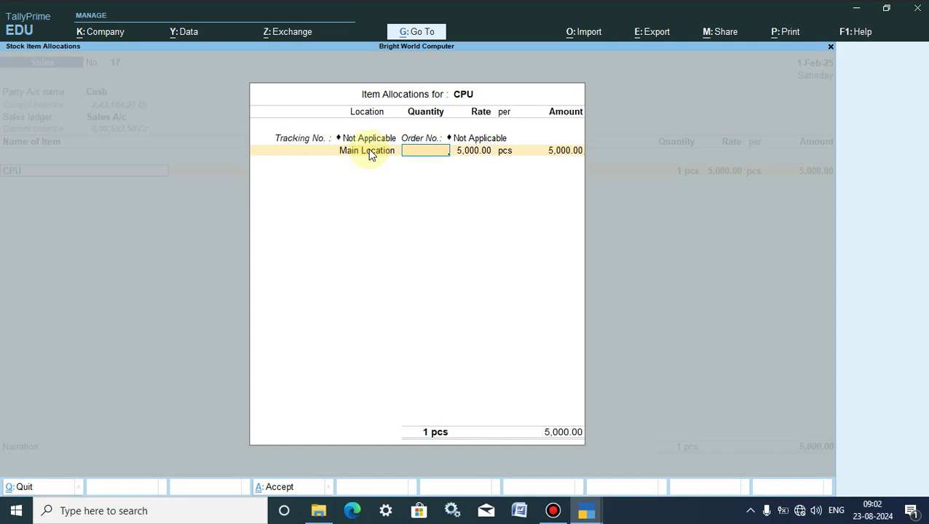
{"action": "key", "text": "Return"}
{"action": "left_click", "coordinate": [420, 151]}
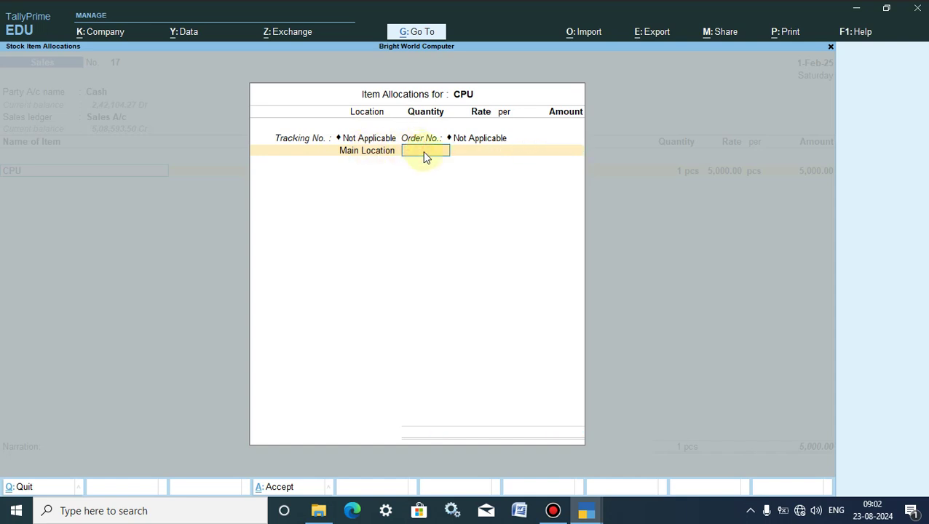
{"action": "key", "text": "Return"}
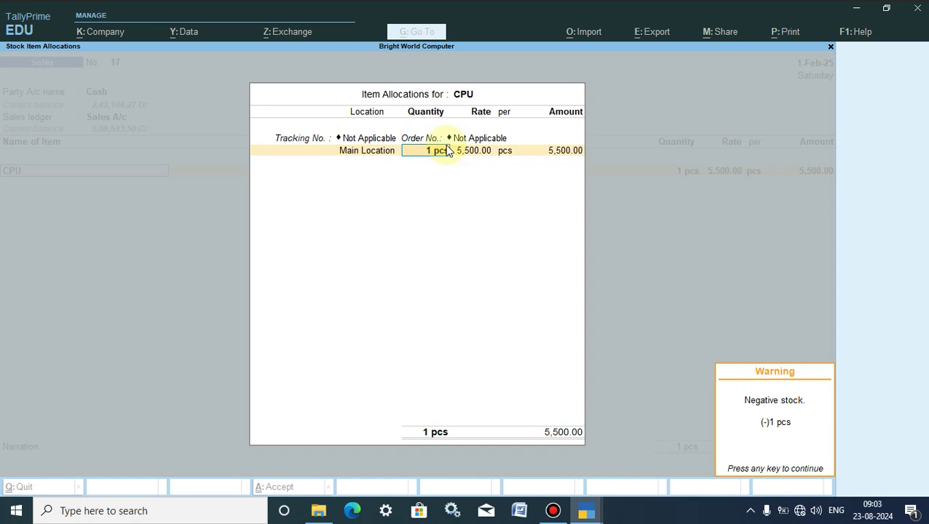
{"action": "left_click", "coordinate": [855, 13]}
{"action": "right_click", "coordinate": [573, 102]}
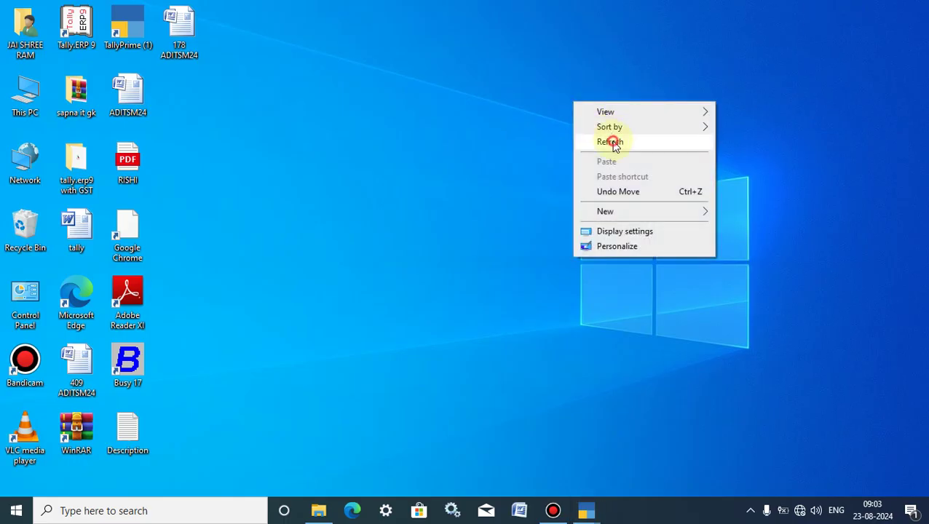
{"action": "left_click", "coordinate": [614, 146]}
{"action": "right_click", "coordinate": [428, 118]}
{"action": "left_click", "coordinate": [464, 160]}
{"action": "right_click", "coordinate": [364, 125]}
{"action": "left_click", "coordinate": [404, 166]}
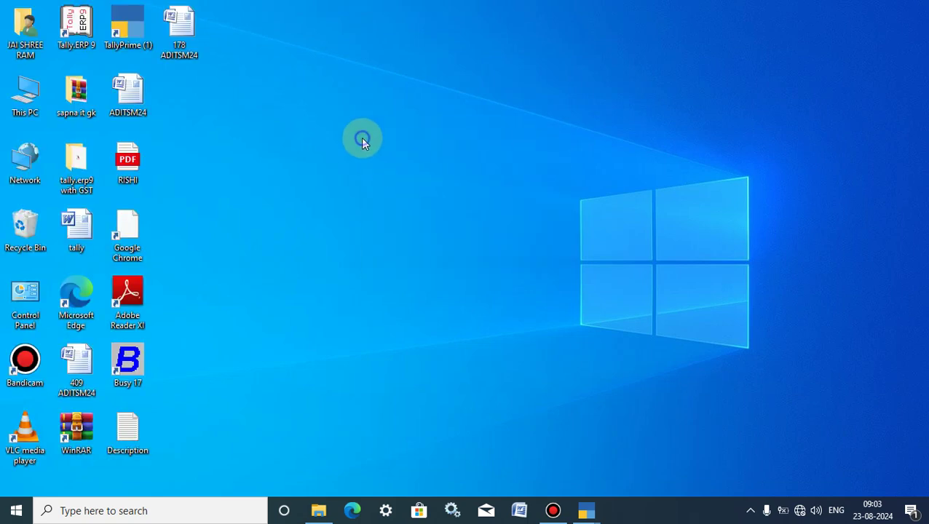
{"action": "right_click", "coordinate": [362, 138]}
{"action": "left_click", "coordinate": [393, 178]}
{"action": "right_click", "coordinate": [366, 78]}
{"action": "left_click", "coordinate": [408, 121]}
{"action": "right_click", "coordinate": [383, 115]}
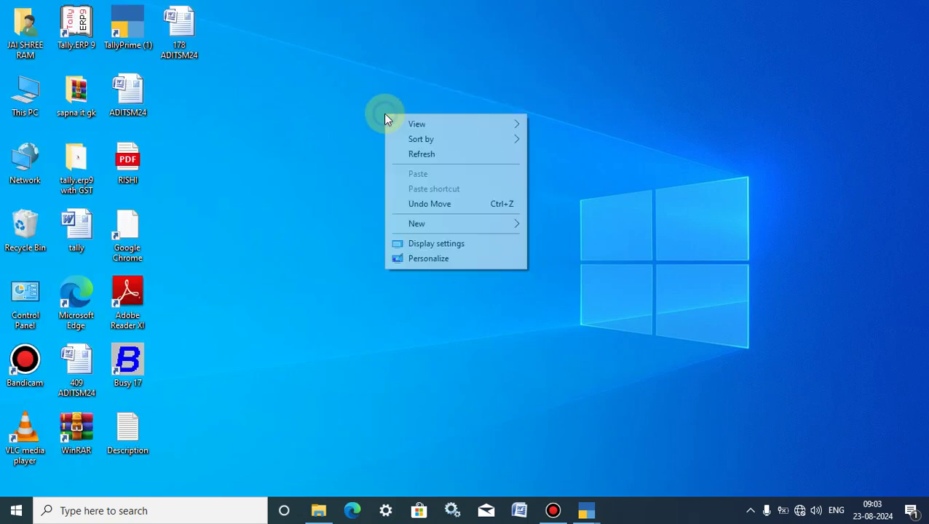
{"action": "left_click", "coordinate": [415, 151]}
{"action": "left_click", "coordinate": [139, 32]}
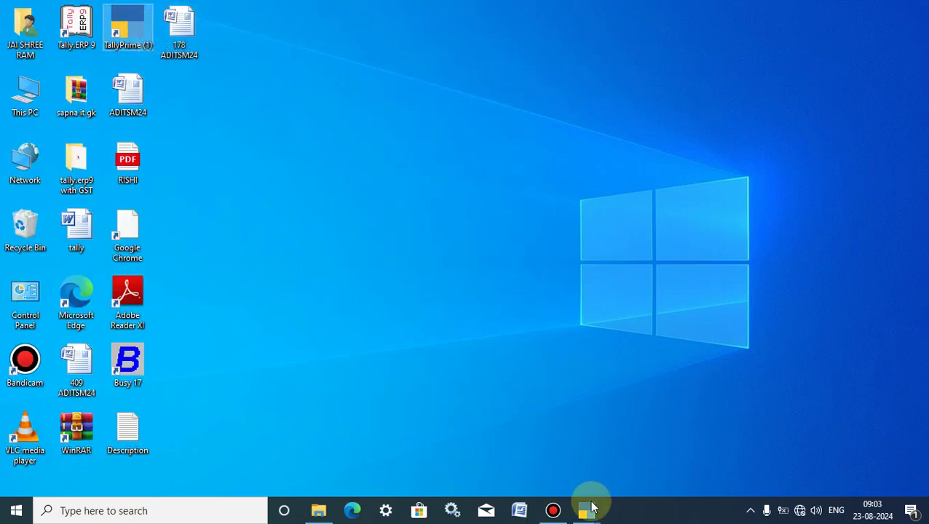
Step: Switch back to TallyPrime and start creating a new stock item from the inventory masters
{"action": "mouse_move", "coordinate": [586, 512]}
{"action": "left_click", "coordinate": [532, 454]}
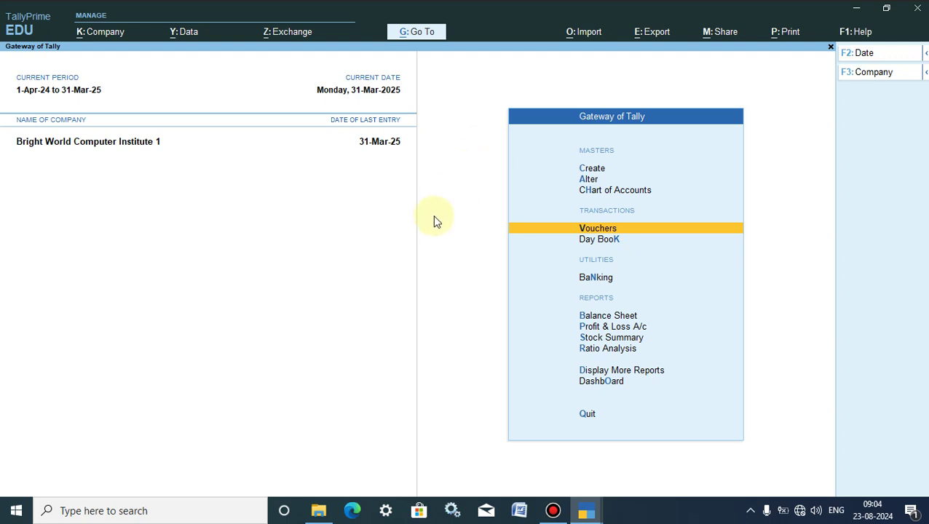
{"action": "left_click", "coordinate": [594, 171]}
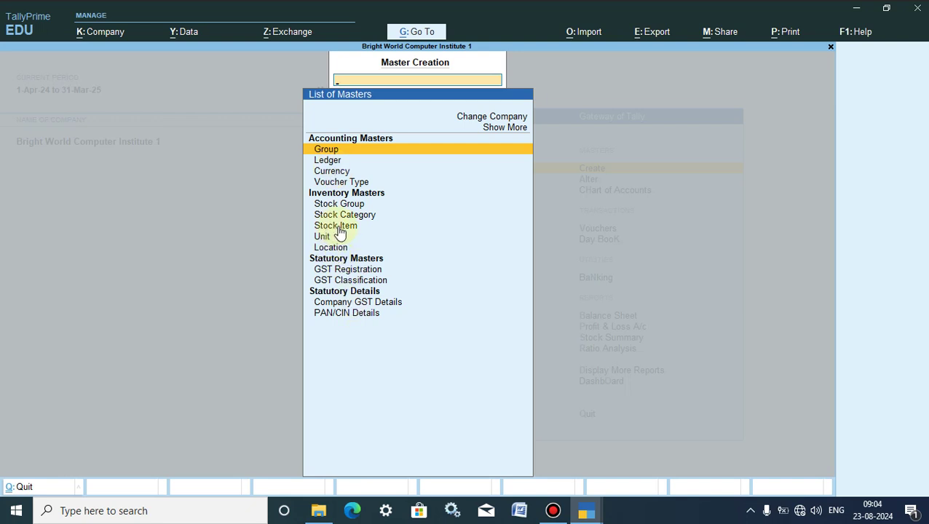
{"action": "left_click", "coordinate": [338, 227]}
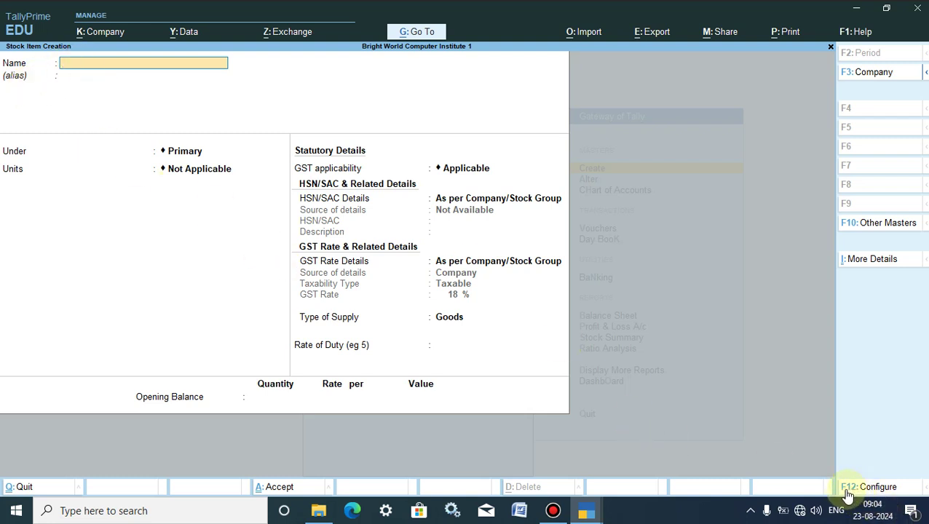
Step: Set Provide Standard Buying and Selling Rates to Yes in the stock item configuration and accept it
{"action": "left_click", "coordinate": [873, 486]}
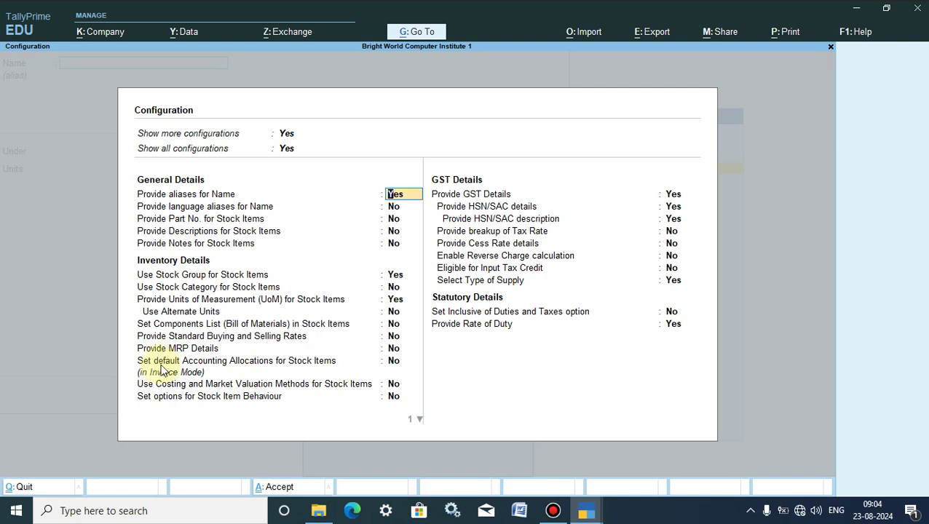
{"action": "left_click", "coordinate": [169, 337]}
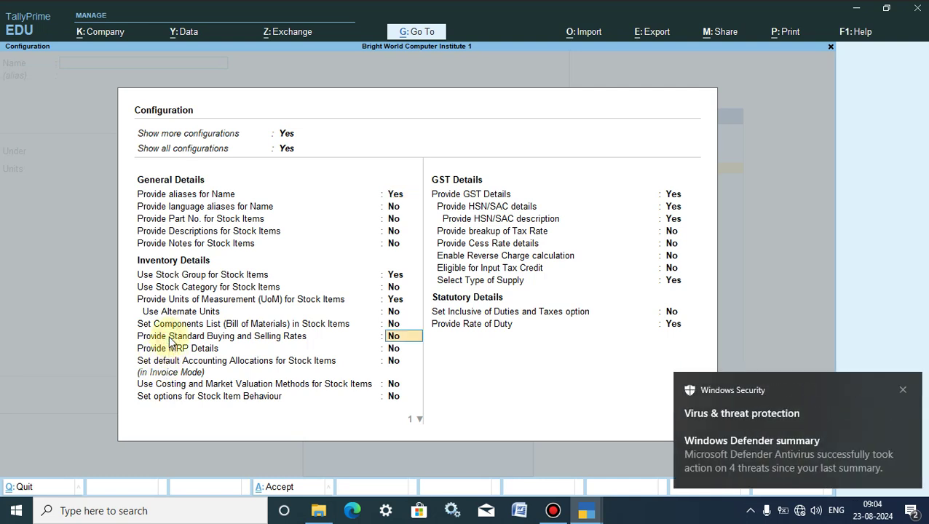
{"action": "left_click", "coordinate": [904, 392]}
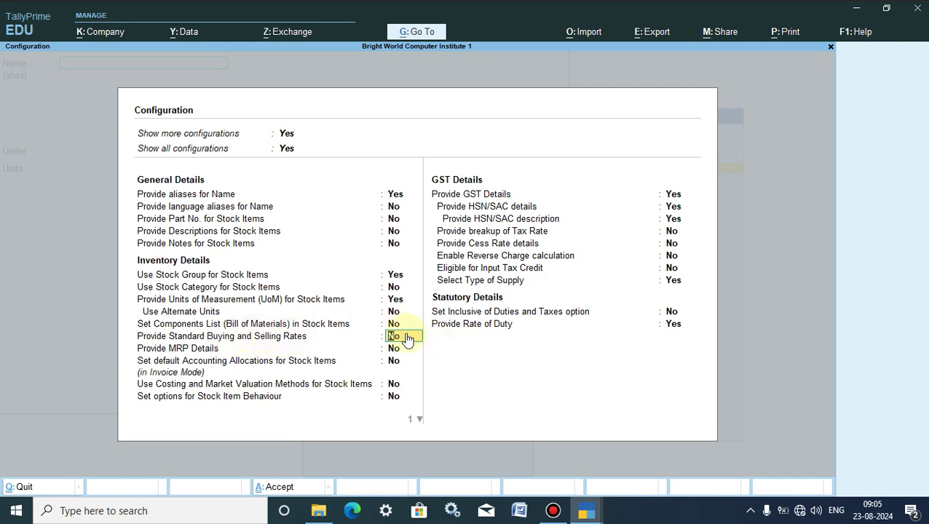
{"action": "type", "text": "y"}
{"action": "key", "text": "Return"}
{"action": "left_click", "coordinate": [278, 491]}
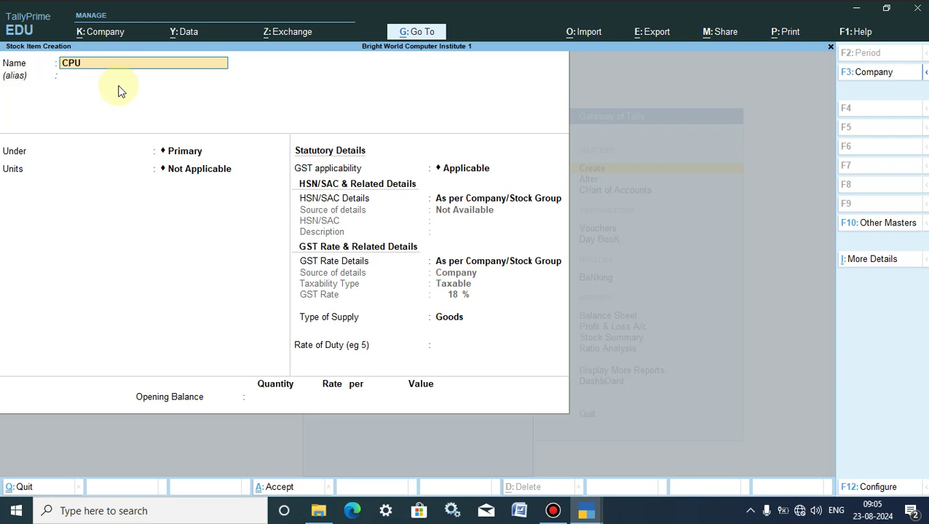
Step: Confirm CPU as the stock item's name without an alias and place it under the Primary group
{"action": "key", "text": "Return"}
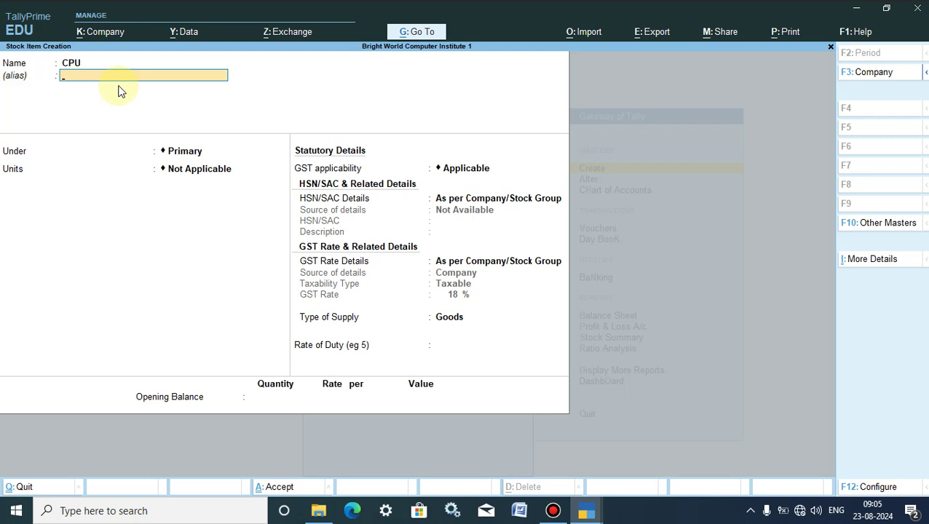
{"action": "key", "text": "Return"}
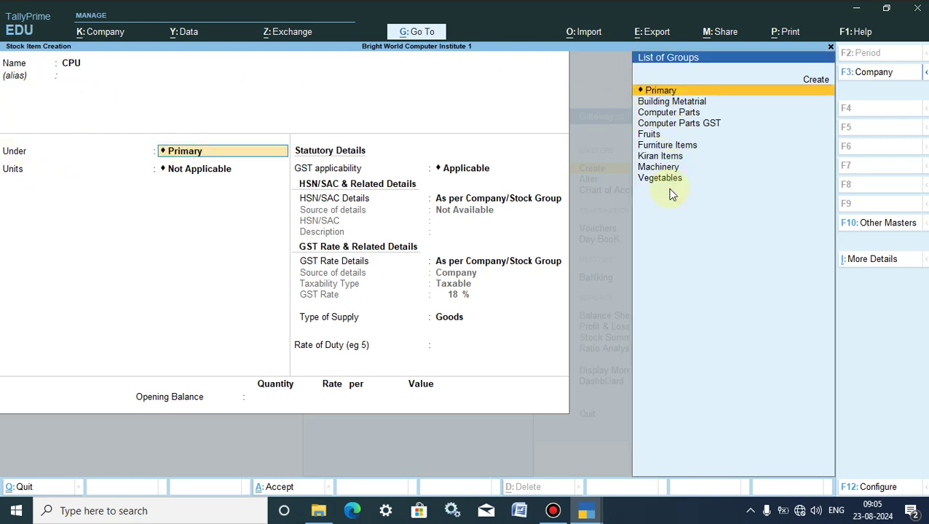
{"action": "left_click", "coordinate": [652, 91]}
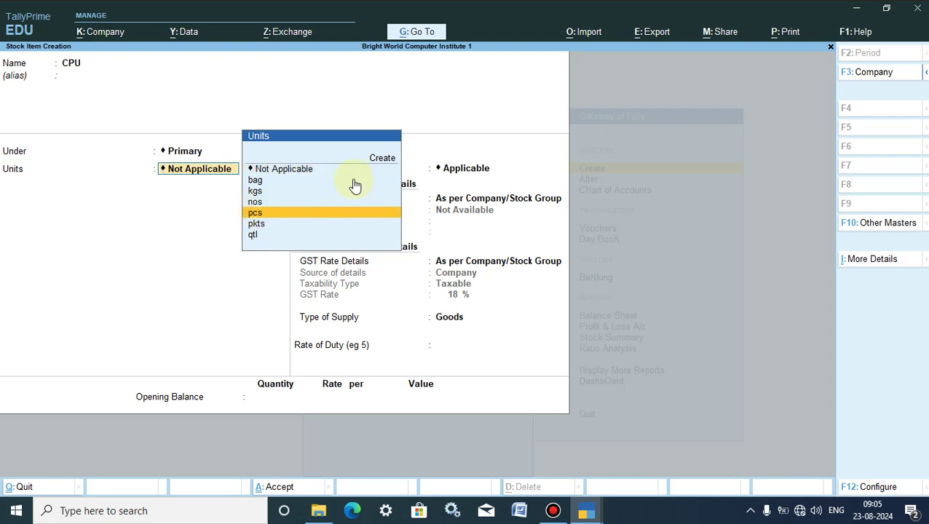
{"action": "left_click", "coordinate": [381, 160]}
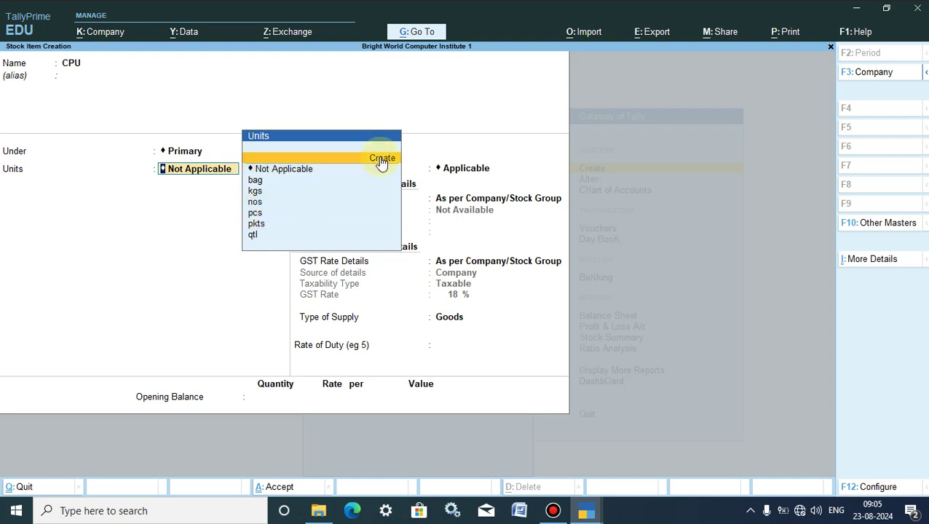
{"action": "type", "text": "PCS"}
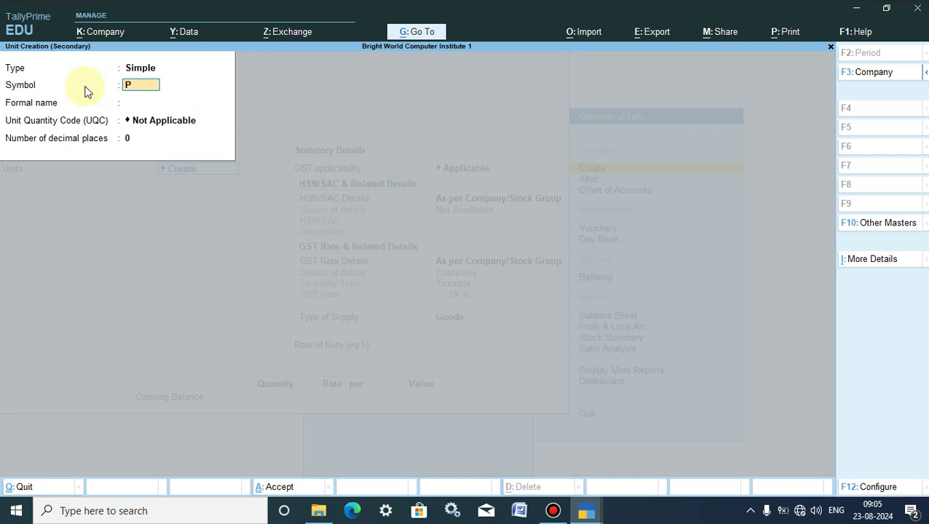
{"action": "left_click", "coordinate": [279, 486]}
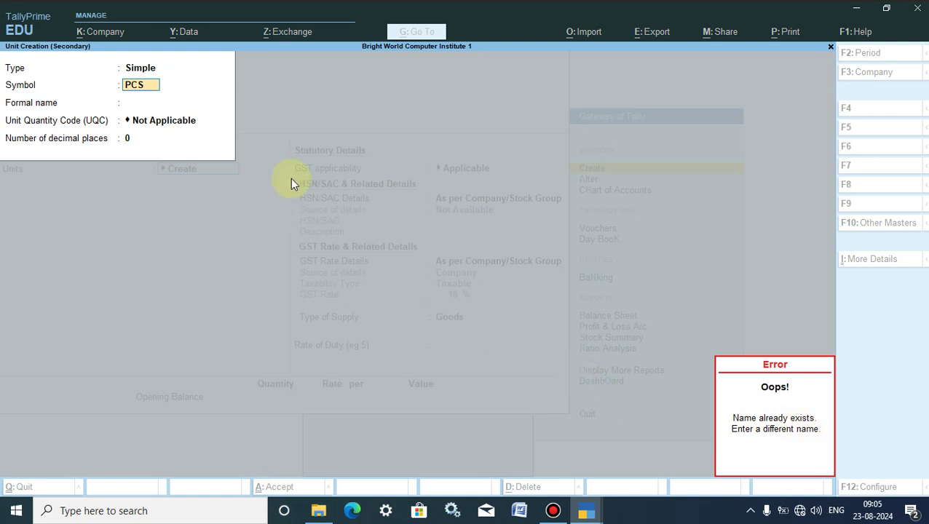
{"action": "left_click", "coordinate": [21, 489]}
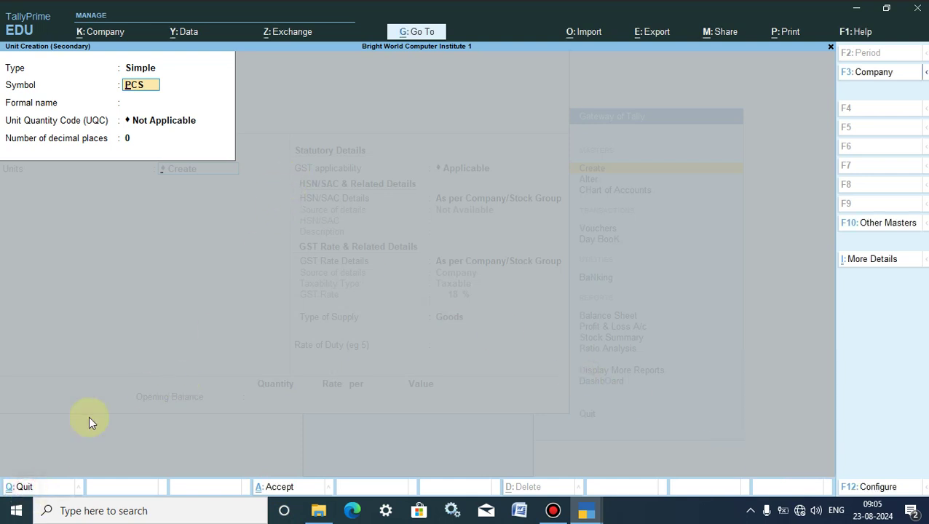
{"action": "key", "text": "Escape"}
Step: Choose pcs as the CPU item's unit and set Set standard rates to Yes
{"action": "left_click", "coordinate": [259, 213]}
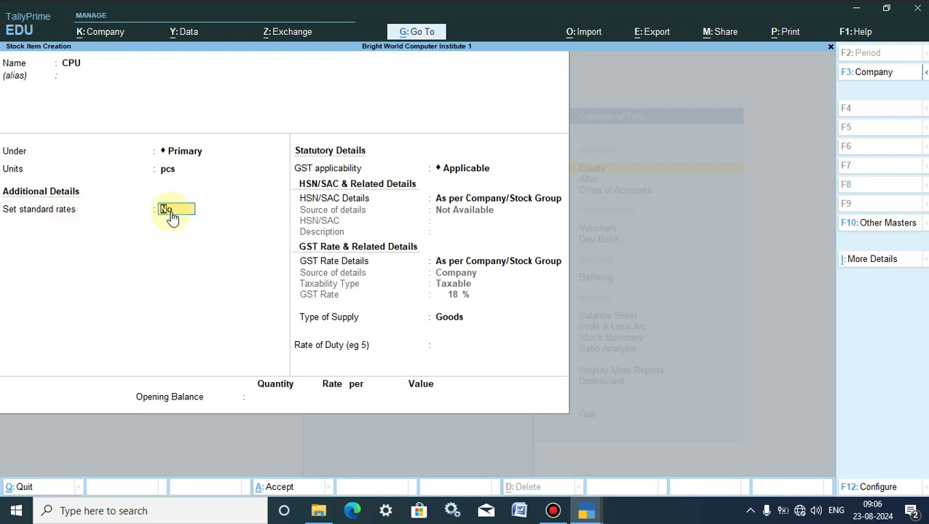
{"action": "type", "text": "Y"}
{"action": "key", "text": "Return"}
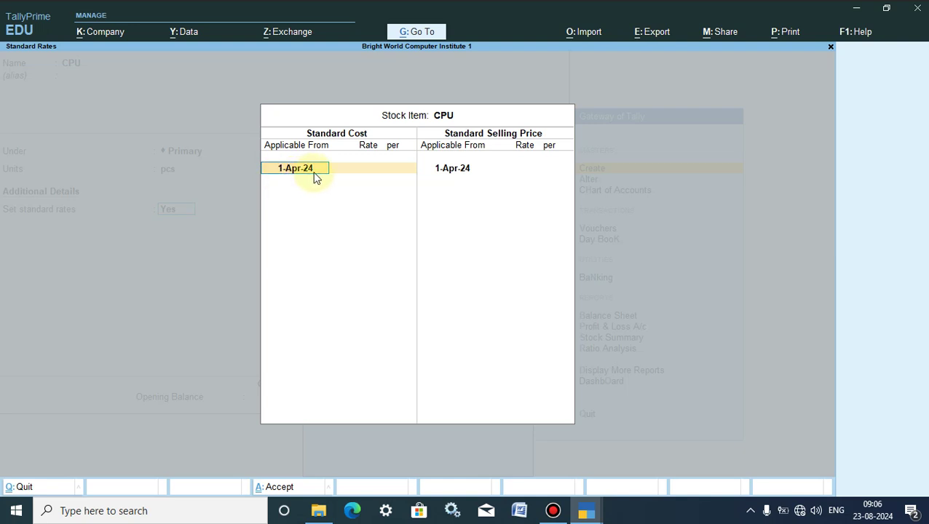
Step: Enter a standard cost of 5,000 per pcs for CPU, applicable from 1-Jul-24
{"action": "key", "text": "Return"}
{"action": "left_click", "coordinate": [304, 175]}
{"action": "type", "text": "1.7"}
{"action": "key", "text": "Return"}
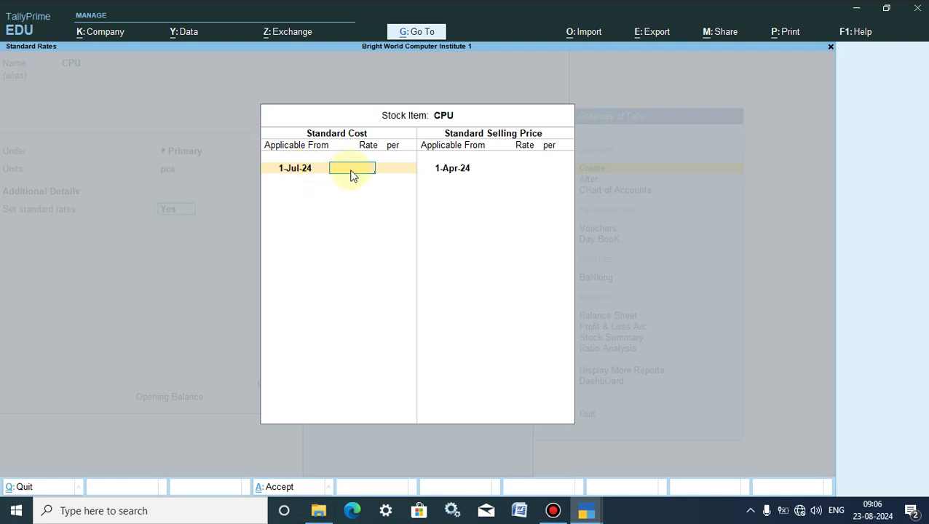
{"action": "type", "text": "5000"}
{"action": "key", "text": "Return"}
{"action": "key", "text": "Return"}
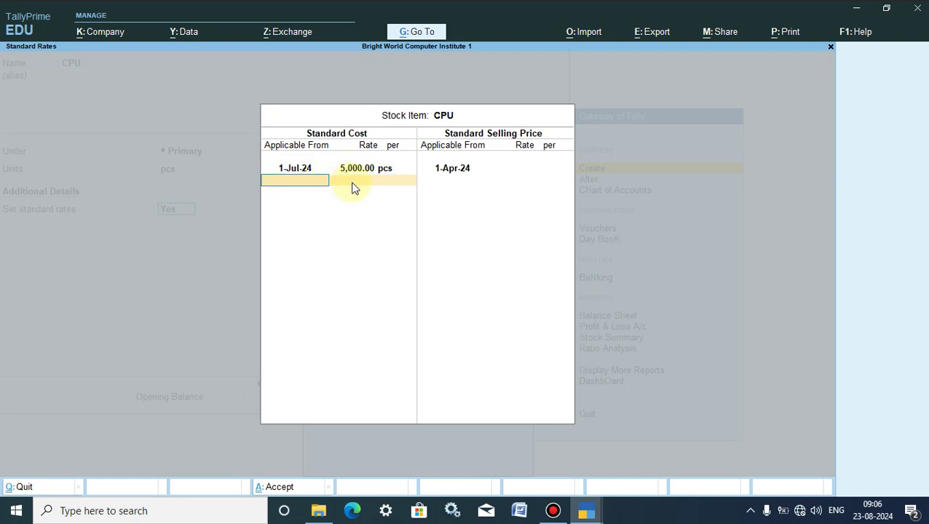
{"action": "key", "text": "Return"}
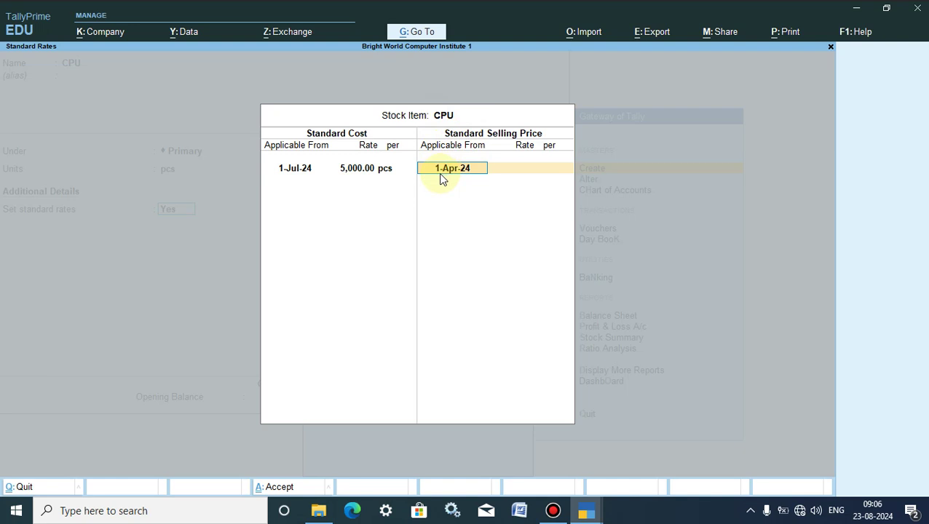
Step: Enter a standard selling price of 5,500 per pcs applicable from 1-Jul-24 and accept the standard rates
{"action": "type", "text": "1.7"}
{"action": "key", "text": "Return"}
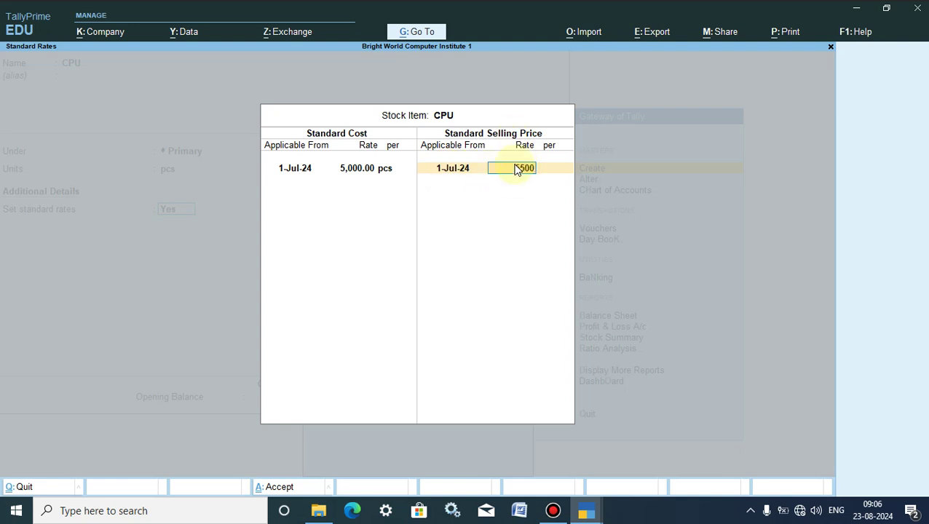
{"action": "key", "text": "Return"}
{"action": "key", "text": "Return"}
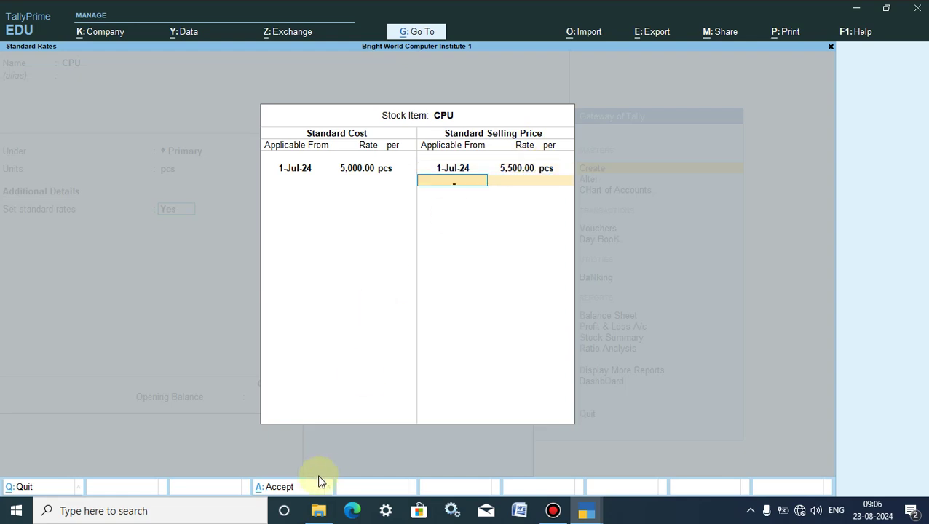
{"action": "left_click", "coordinate": [276, 490]}
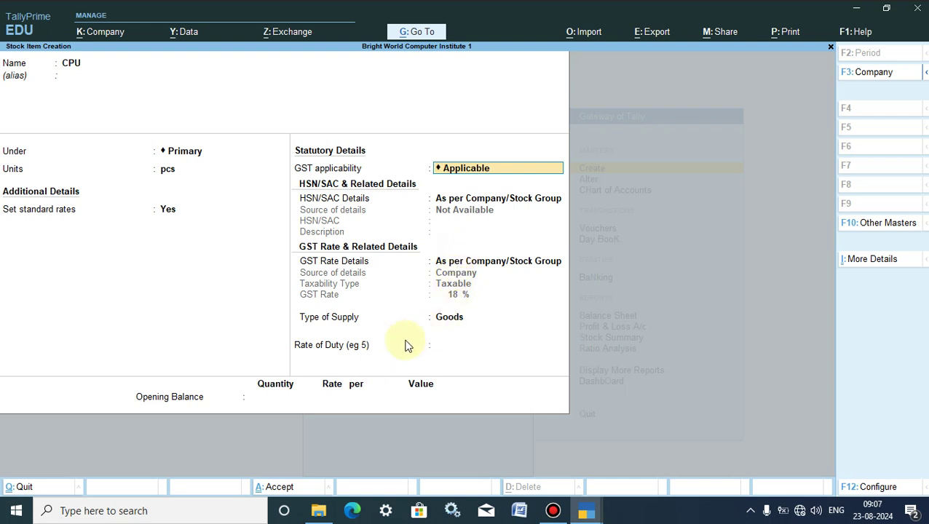
Step: Save the CPU stock item and return to the Gateway of Tally
{"action": "left_click", "coordinate": [276, 495]}
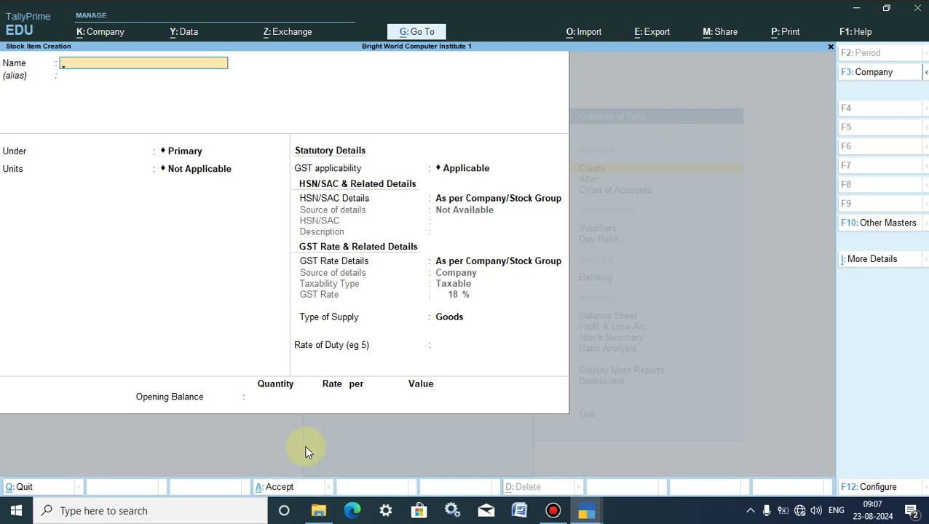
{"action": "left_click", "coordinate": [29, 487]}
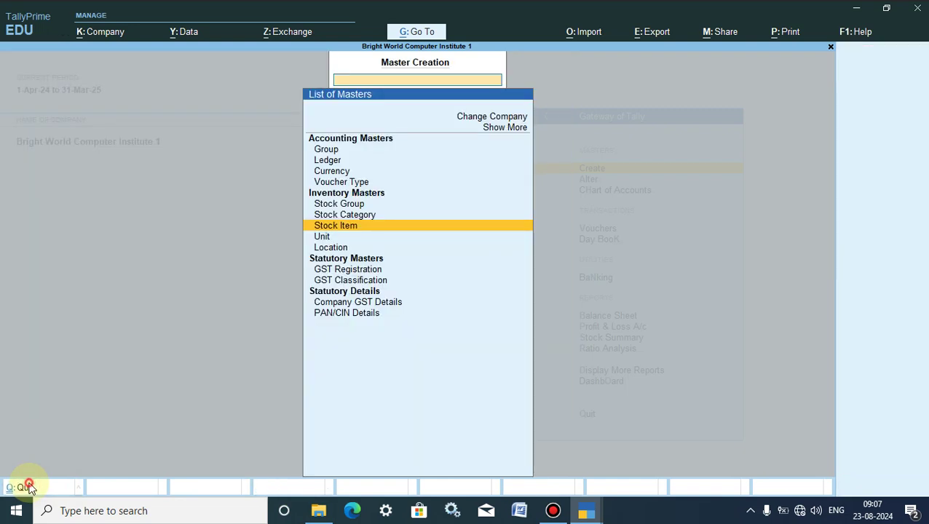
{"action": "left_click", "coordinate": [30, 486]}
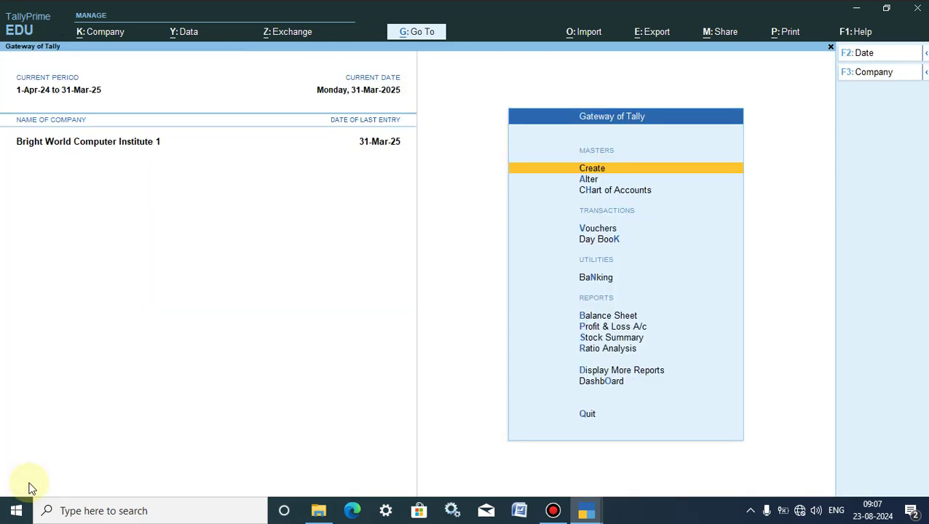
Step: Open voucher entry and switch to a new voucher of type Purchase
{"action": "left_click", "coordinate": [598, 230]}
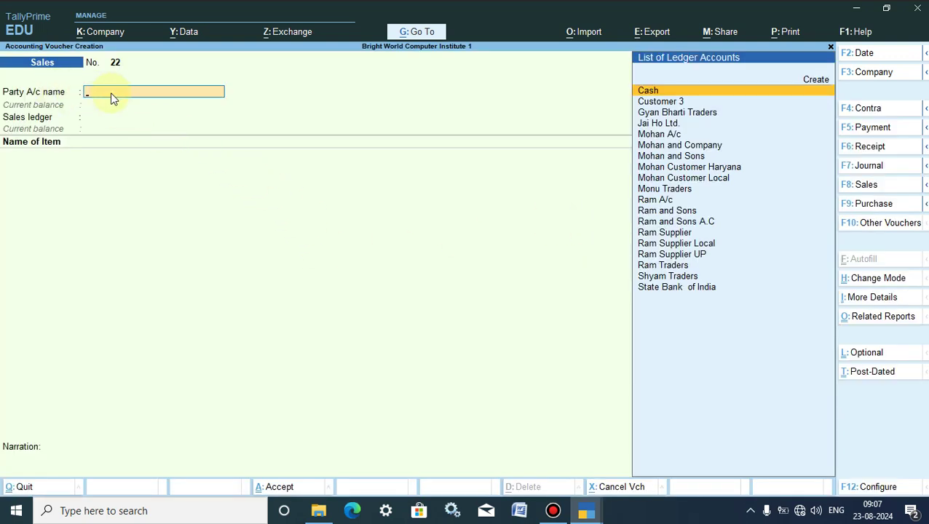
{"action": "left_click", "coordinate": [853, 206]}
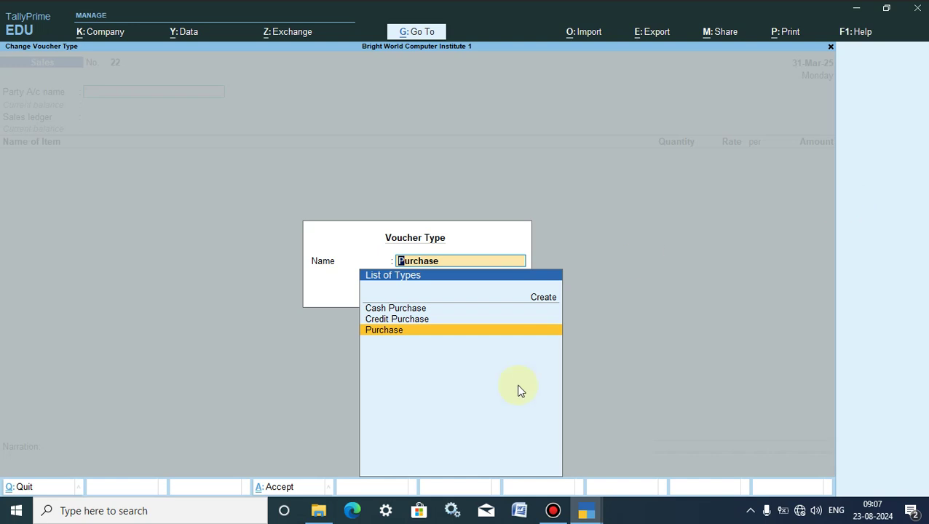
{"action": "left_click", "coordinate": [380, 332]}
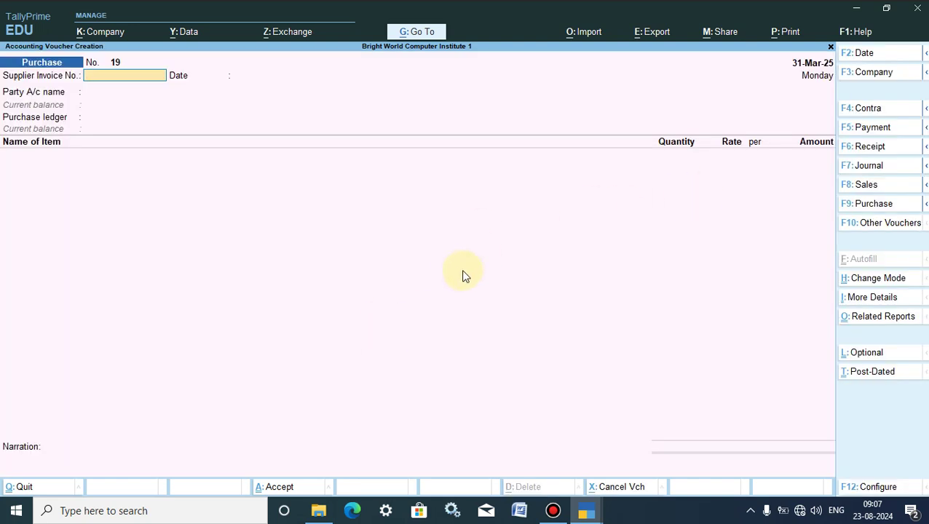
Step: Set Cash as the purchase voucher's party account and accept the default receipt and party details
{"action": "left_click", "coordinate": [91, 99]}
{"action": "type", "text": "CA"}
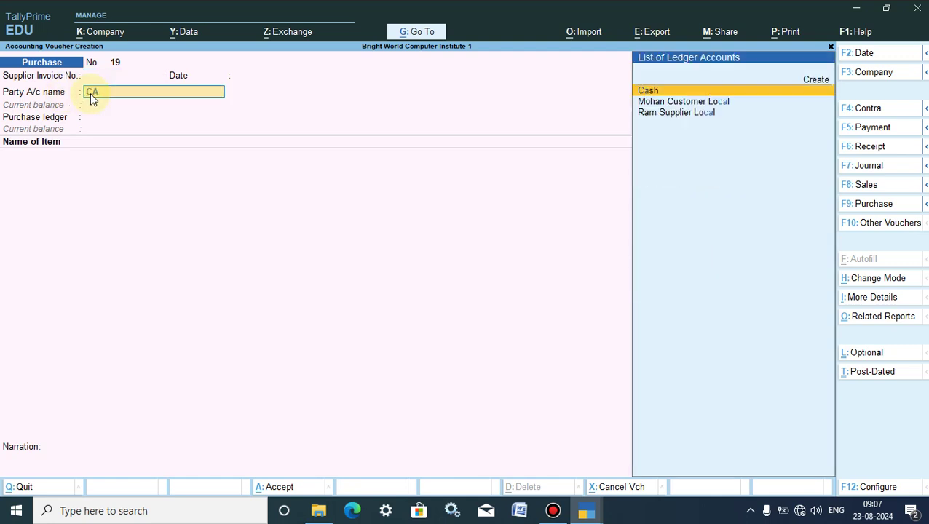
{"action": "key", "text": "Return"}
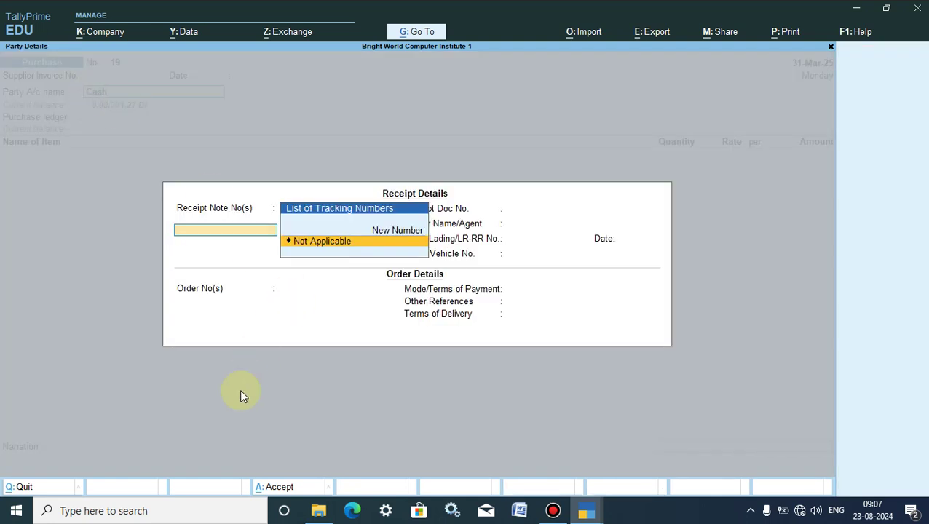
{"action": "left_click", "coordinate": [280, 481]}
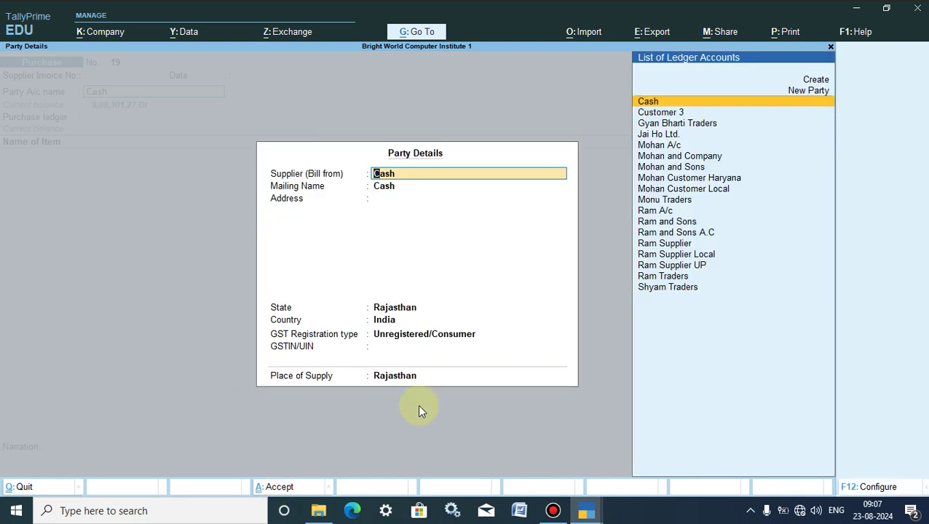
{"action": "left_click", "coordinate": [277, 484]}
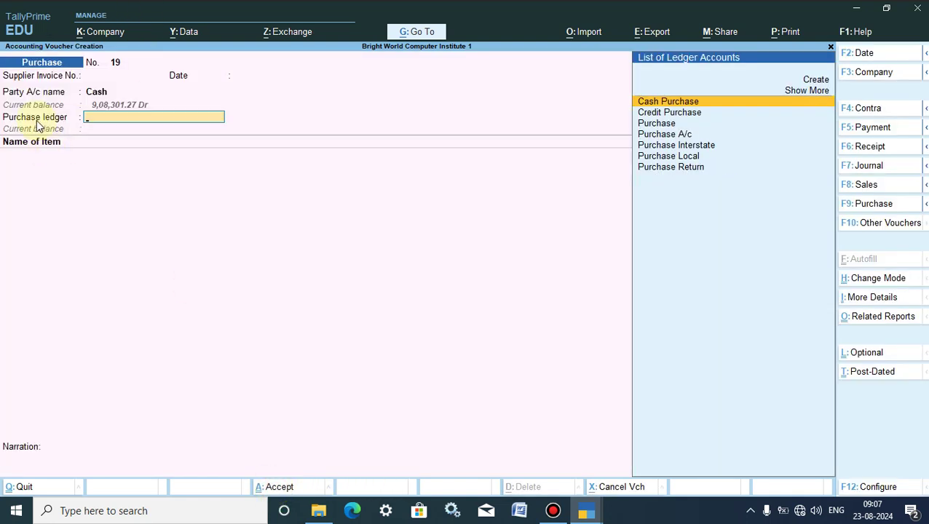
{"action": "left_click", "coordinate": [650, 128]}
{"action": "left_click", "coordinate": [650, 129]}
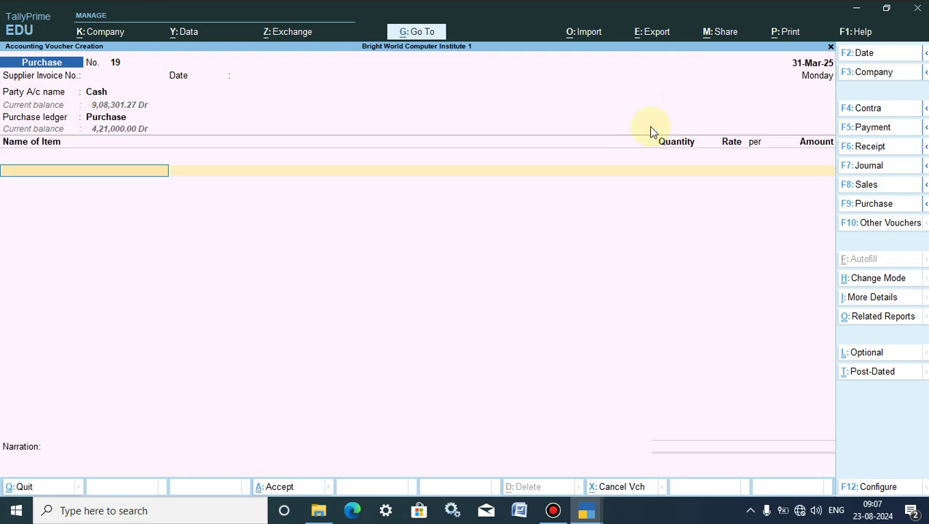
{"action": "key", "text": "BackSpace"}
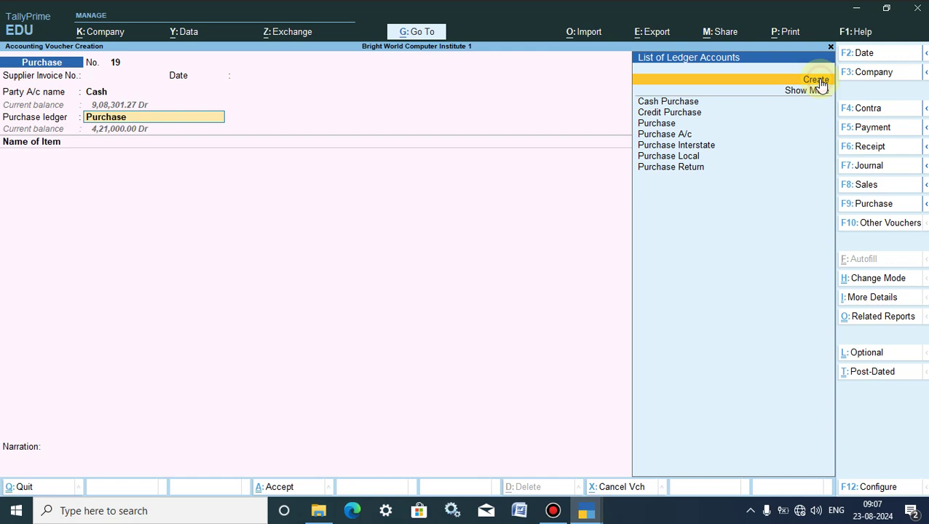
{"action": "left_click", "coordinate": [816, 82]}
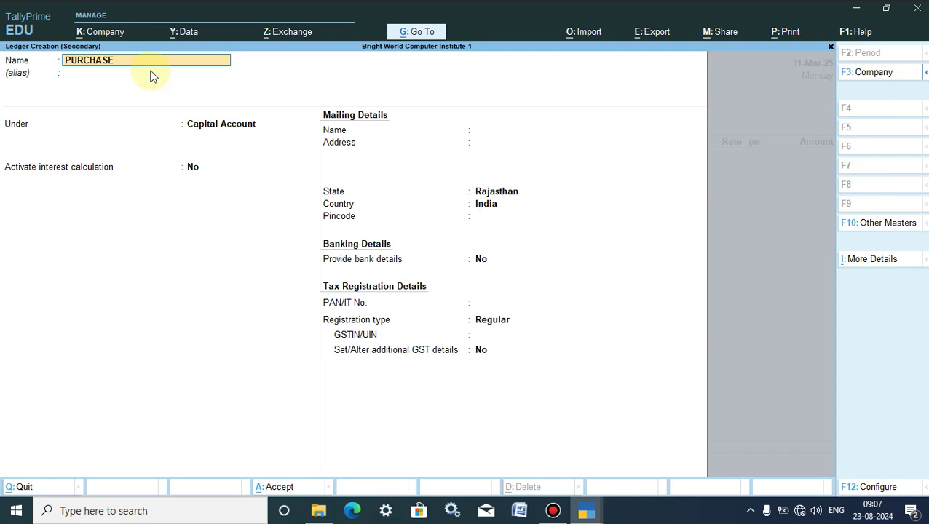
{"action": "key", "text": "Return"}
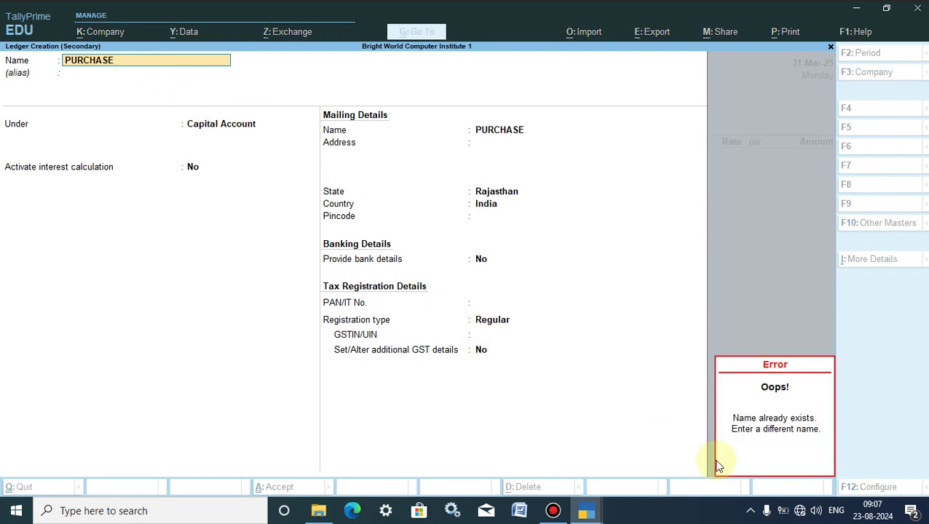
{"action": "left_click", "coordinate": [154, 62]}
{"action": "key", "text": "Return"}
{"action": "type", "text": "0"}
{"action": "key", "text": "Return"}
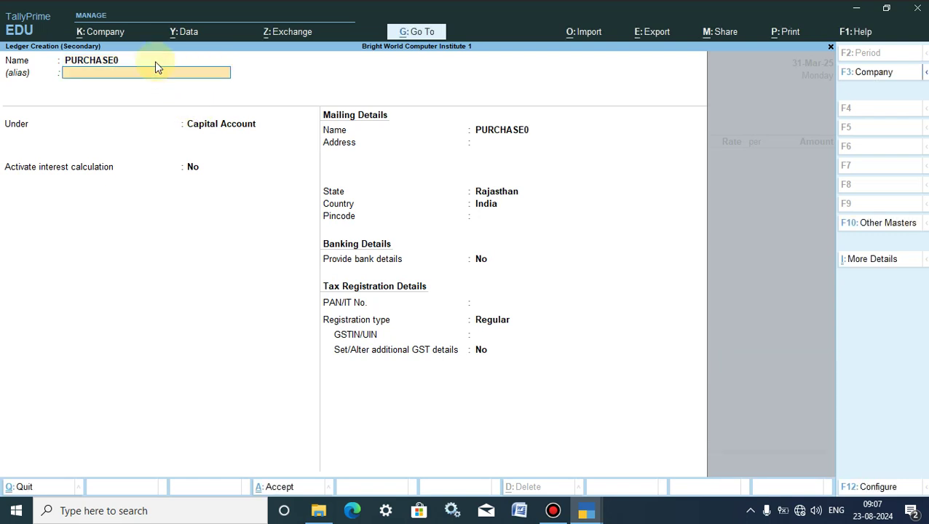
{"action": "left_click", "coordinate": [195, 124]}
{"action": "type", "text": "PU"}
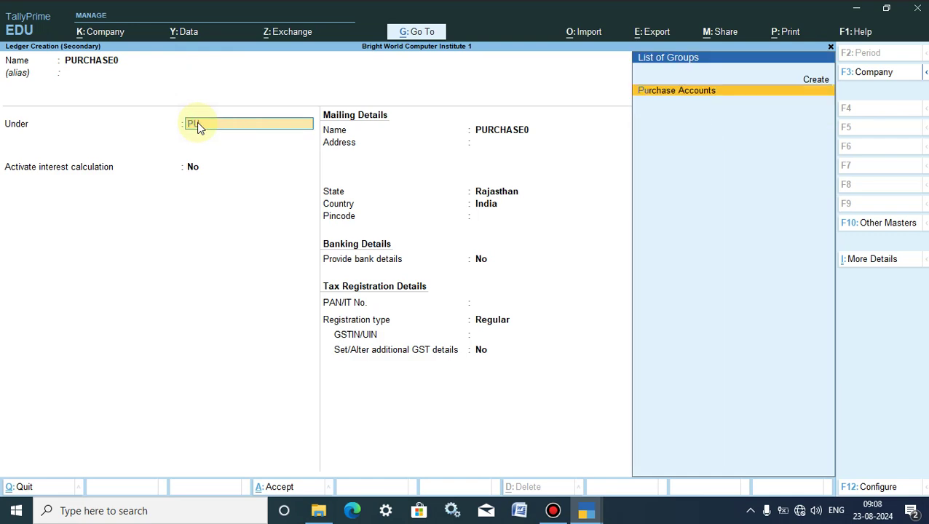
{"action": "key", "text": "Return"}
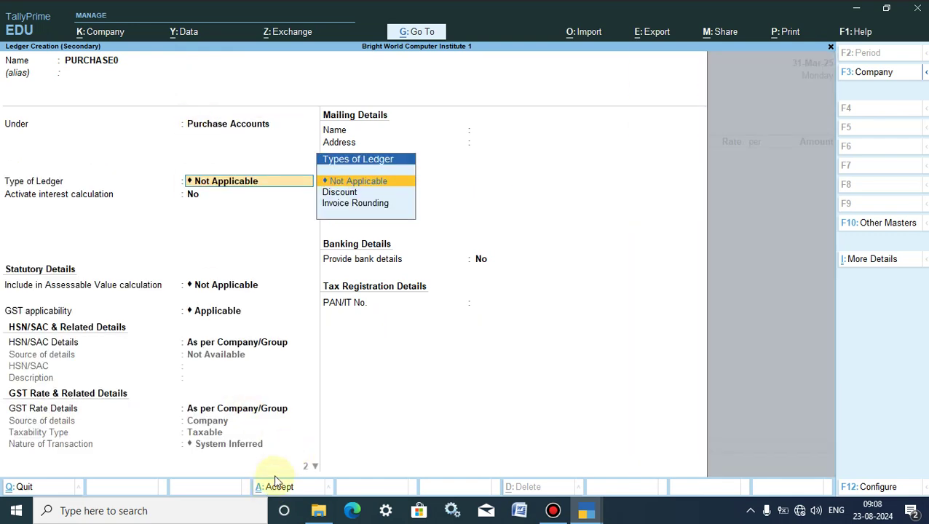
{"action": "key", "text": "Escape"}
{"action": "key", "text": "y"}
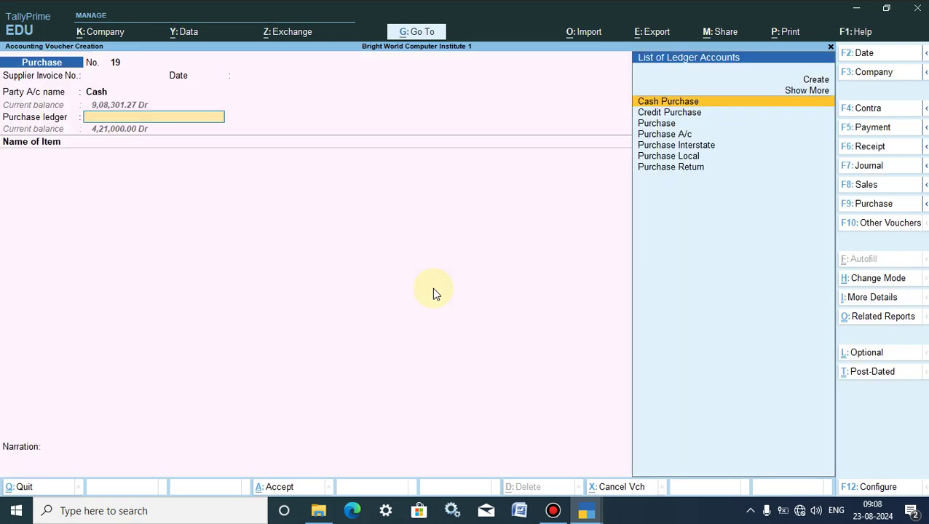
Step: Set the purchase ledger to Purchase and add CPU as the voucher's item, opening its allocation
{"action": "left_click", "coordinate": [665, 122]}
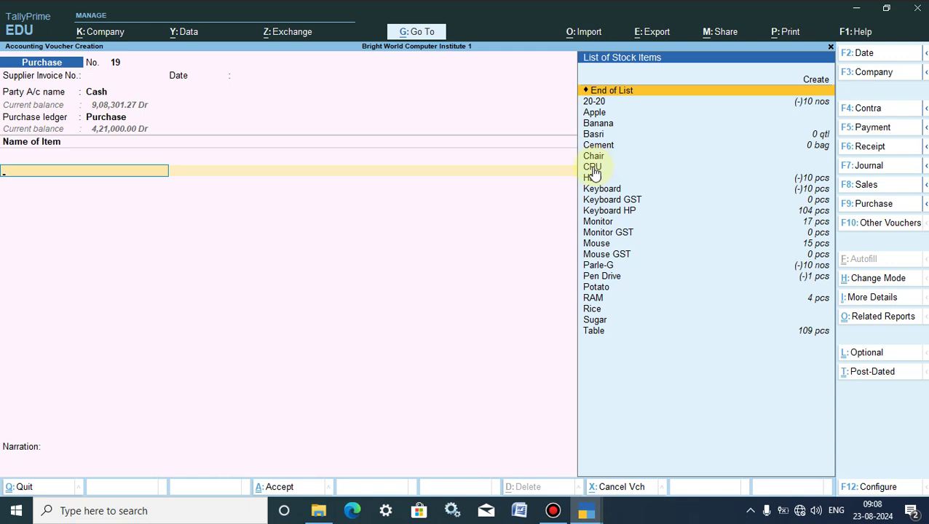
{"action": "left_click", "coordinate": [591, 167]}
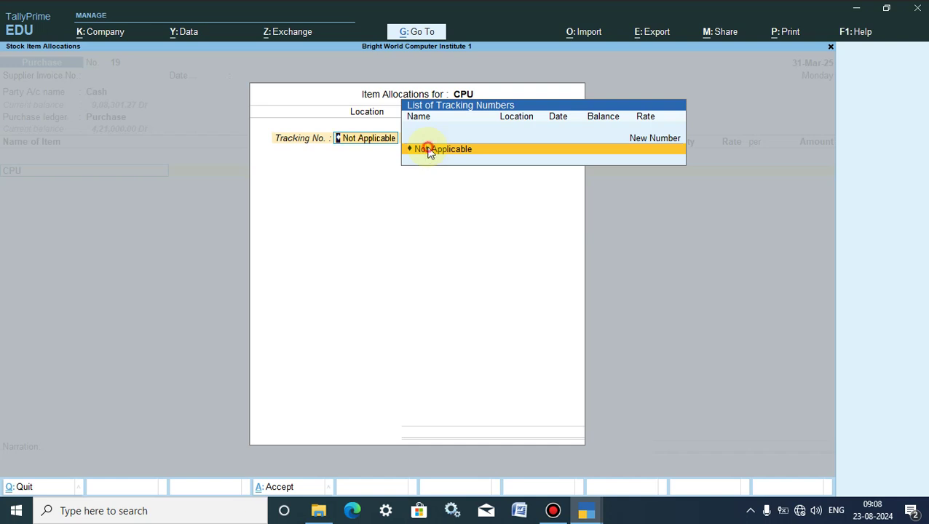
Step: Set the CPU tracking and order numbers to Not Applicable and allocate 1 pcs to Main Location
{"action": "left_click", "coordinate": [429, 153]}
{"action": "left_click", "coordinate": [540, 152]}
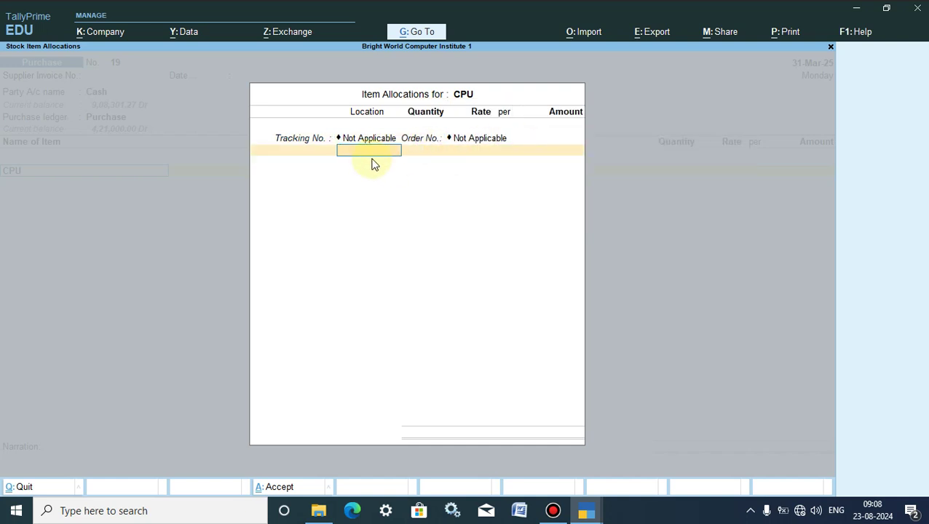
{"action": "type", "text": "Main Location"}
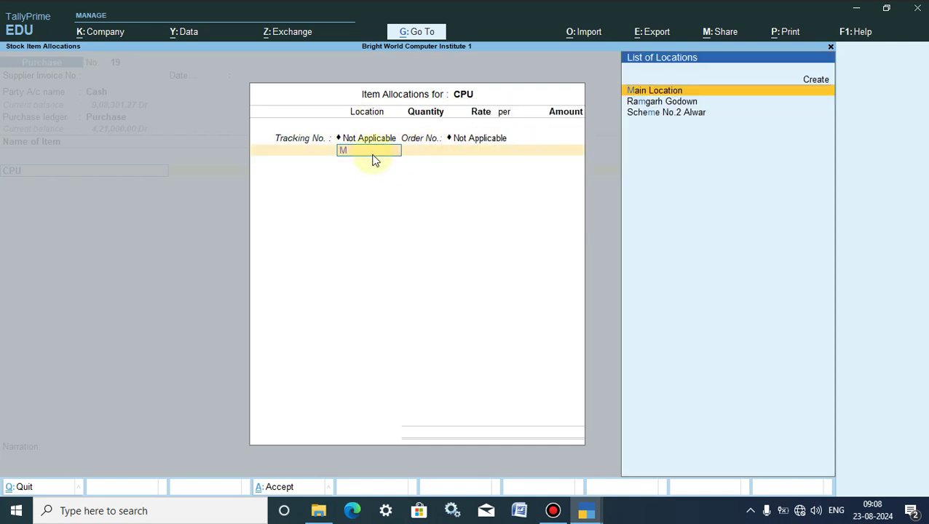
{"action": "key", "text": "Return"}
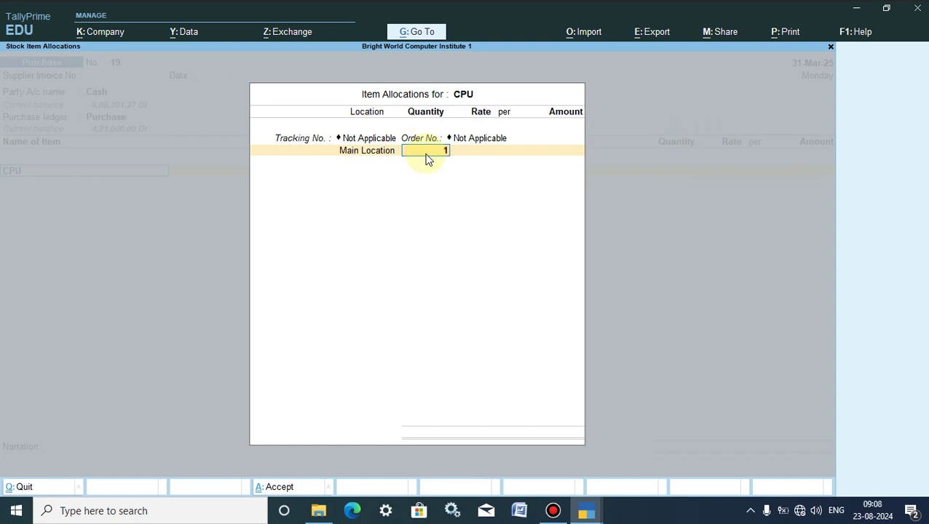
{"action": "key", "text": "Return"}
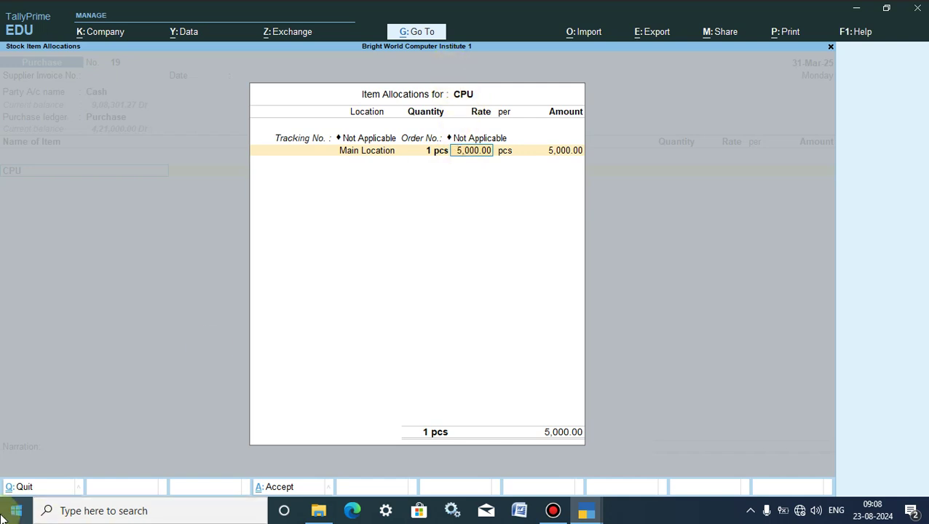
Step: Leave the CPU allocation and set the purchase voucher's date to 1-Apr-24
{"action": "left_click", "coordinate": [23, 492]}
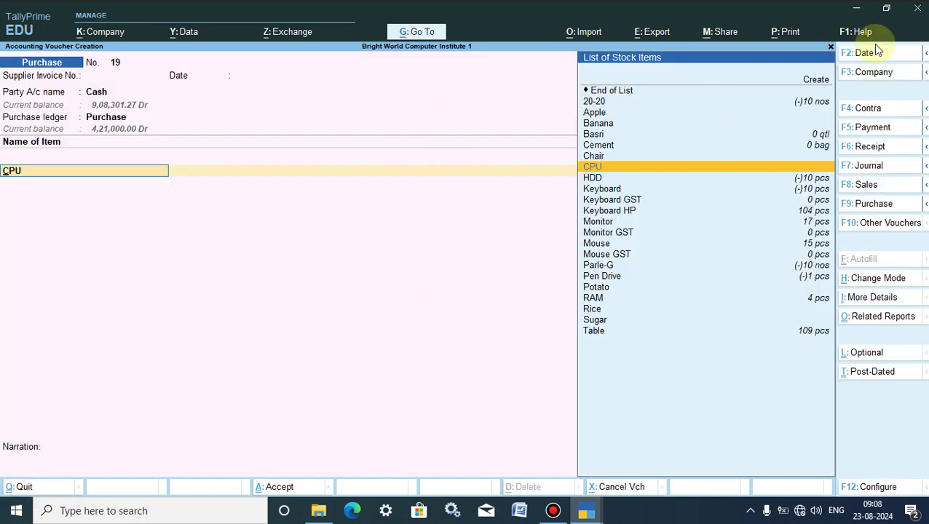
{"action": "left_click", "coordinate": [856, 54]}
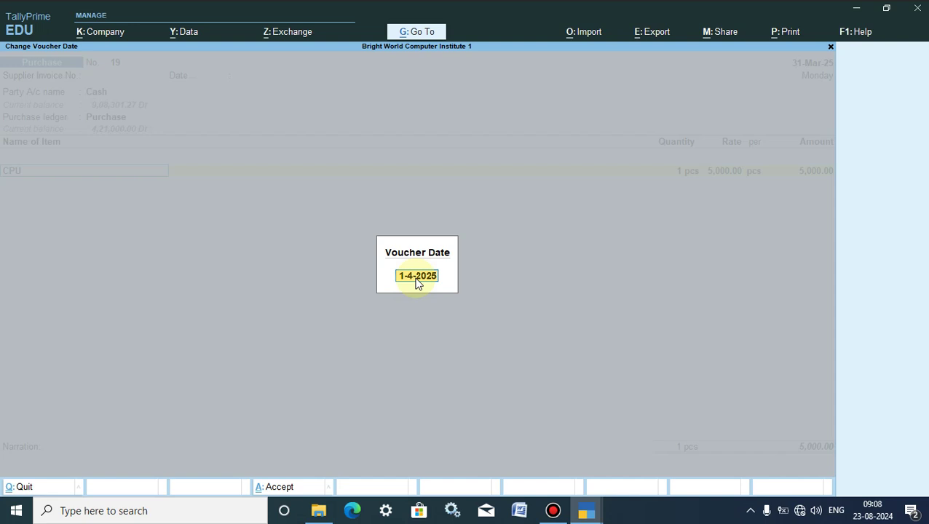
{"action": "key", "text": "BackSpace"}
{"action": "type", "text": "1-4"}
{"action": "key", "text": "Return"}
Step: Reopen the CPU allocation in the purchase voucher, clear its quantity and re-enter 1 pcs
{"action": "key", "text": "Return"}
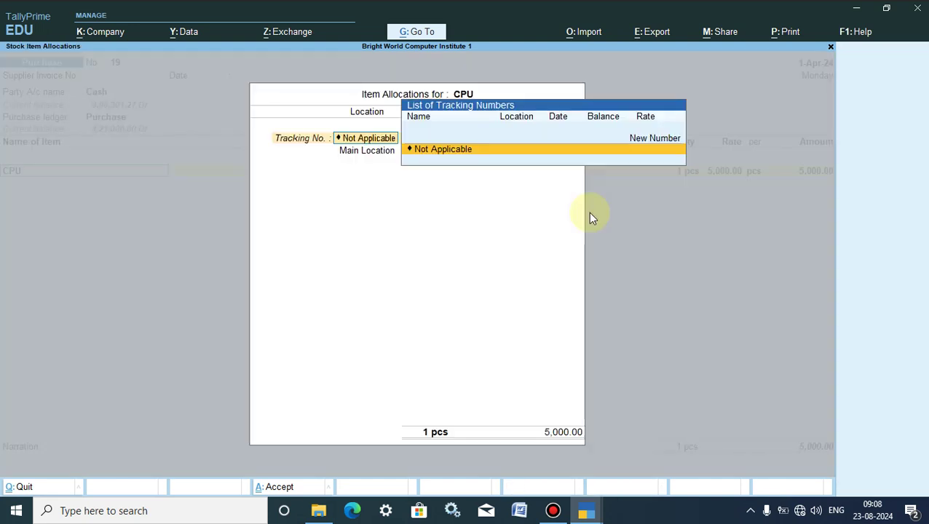
{"action": "key", "text": "Return"}
{"action": "key", "text": "Return"}
{"action": "key", "text": "Return"}
{"action": "key", "text": "BackSpace"}
{"action": "key", "text": "Return"}
{"action": "key", "text": "BackSpace"}
{"action": "type", "text": "1"}
{"action": "key", "text": "Return"}
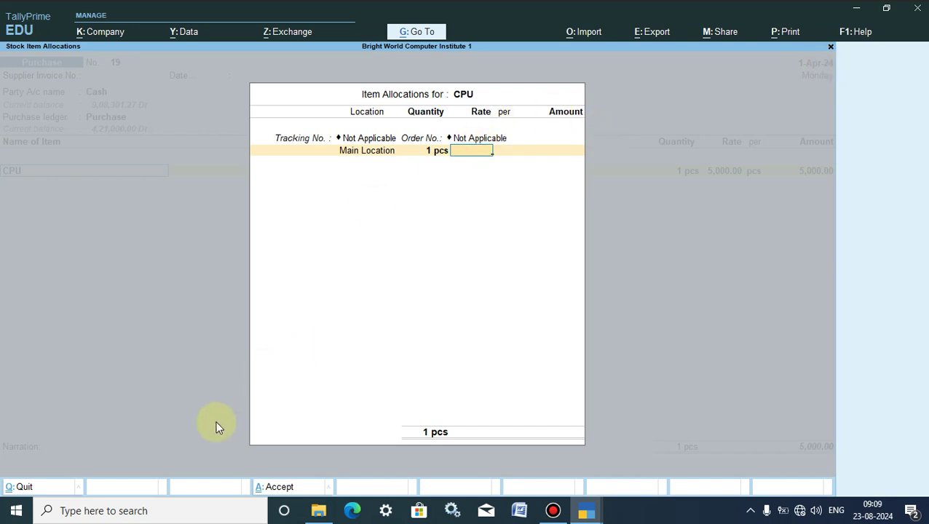
Step: Leave the CPU allocation and set the purchase voucher's date to 2-Jul-24
{"action": "left_click", "coordinate": [24, 486]}
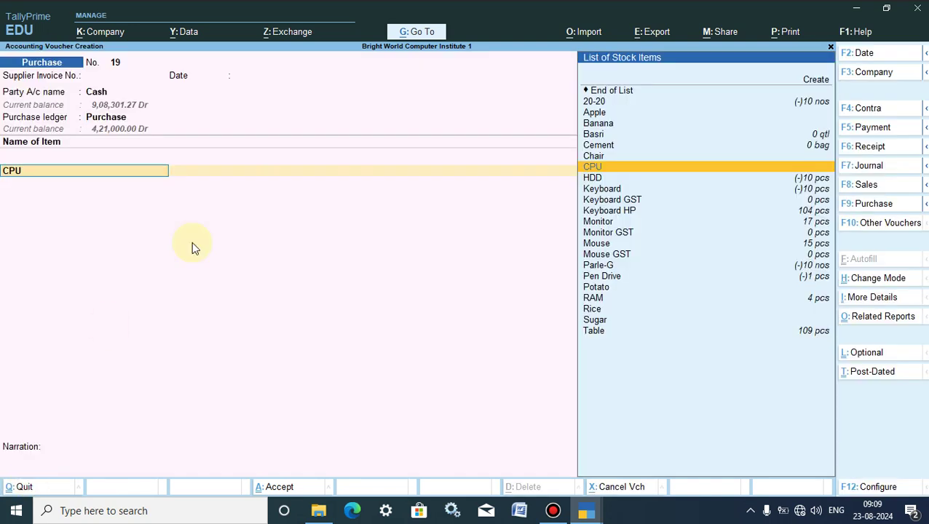
{"action": "left_click", "coordinate": [850, 51]}
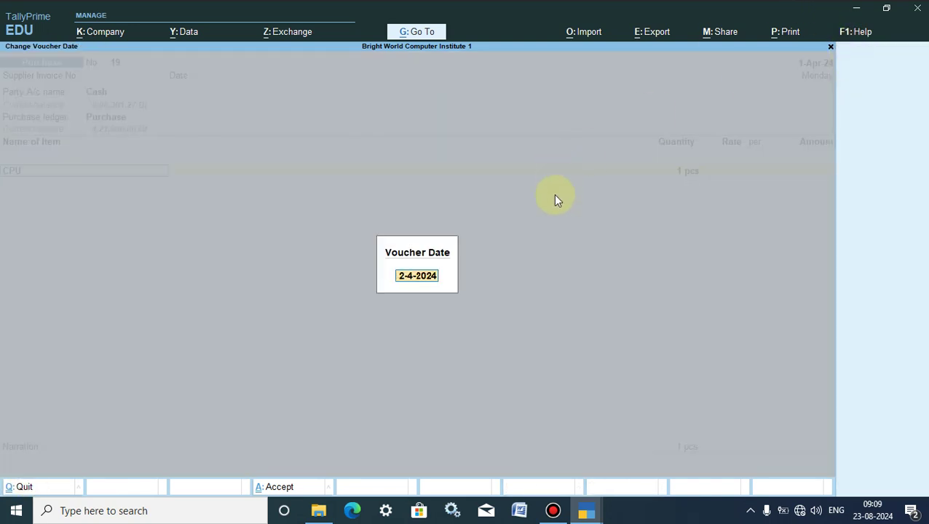
{"action": "type", "text": "2."}
{"action": "key", "text": "Return"}
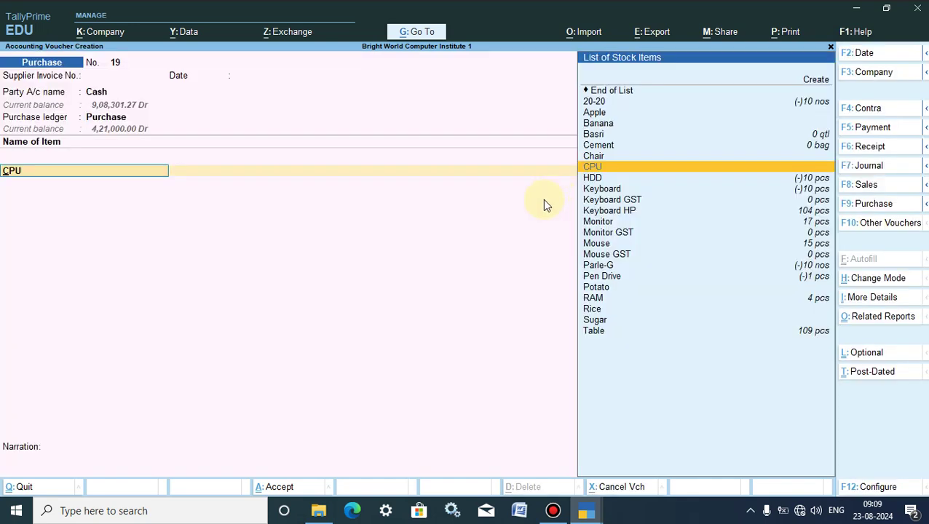
Step: Allocate 1 pcs of CPU in Main Location at a rate of 5,000.00 and save the purchase voucher
{"action": "key", "text": "Return"}
{"action": "key", "text": "Return"}
{"action": "key", "text": "Return"}
{"action": "key", "text": "Return"}
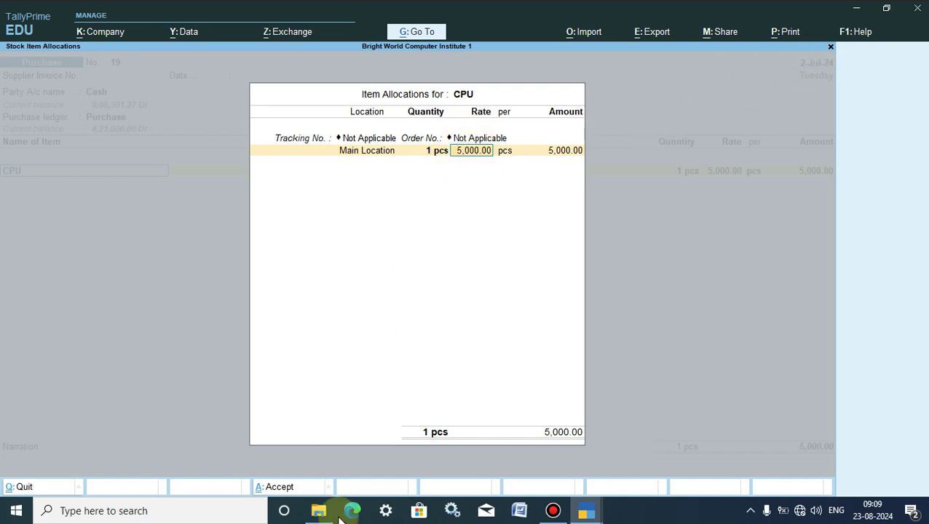
{"action": "left_click", "coordinate": [273, 494]}
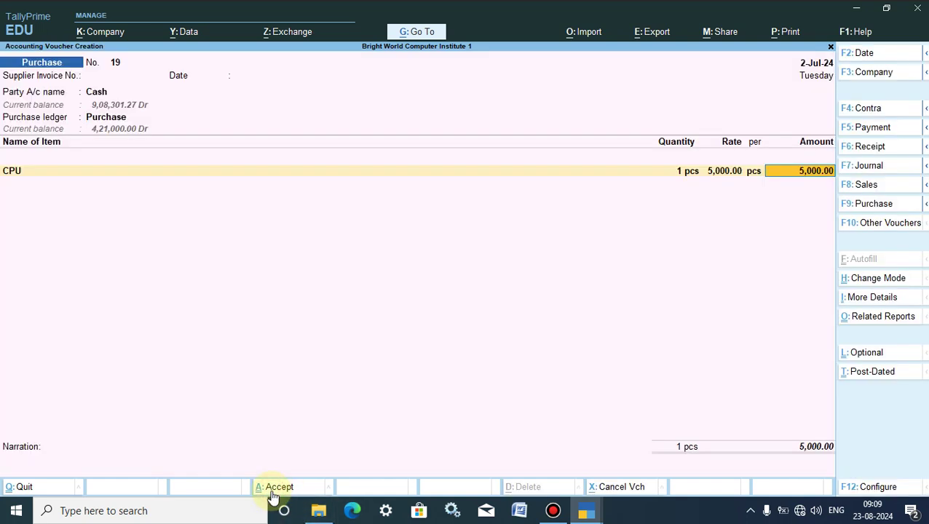
{"action": "left_click", "coordinate": [271, 490]}
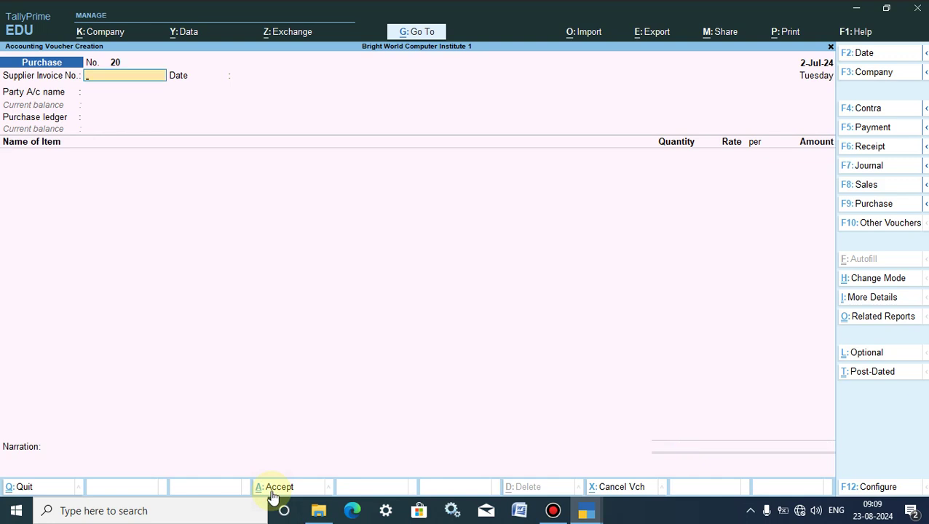
Step: Start a Sales voucher with party account Cash and sales ledger Sales, accepting the default dispatch and party details
{"action": "left_click", "coordinate": [865, 184]}
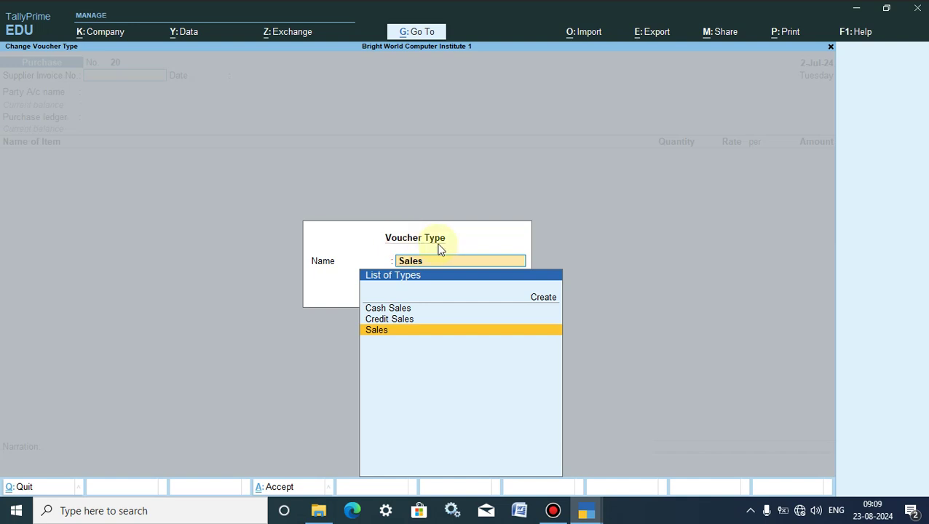
{"action": "left_click", "coordinate": [384, 334]}
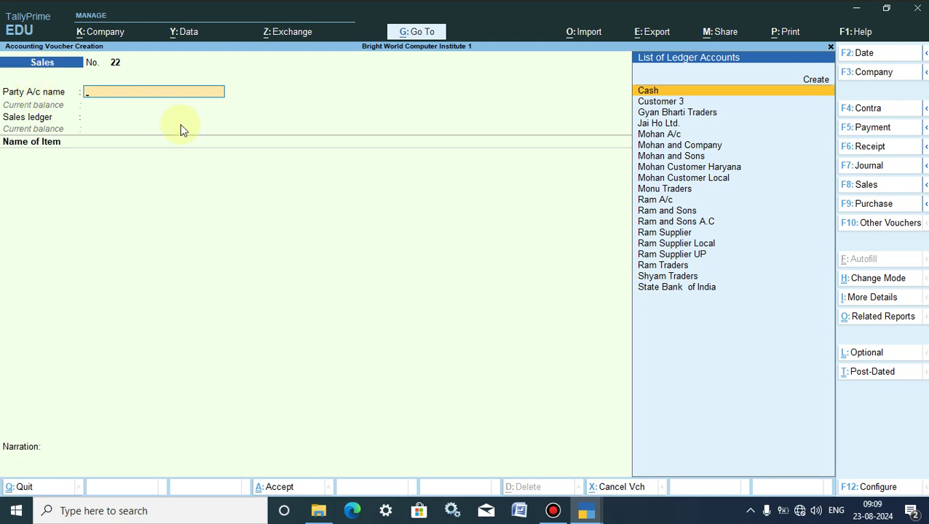
{"action": "left_click", "coordinate": [666, 91]}
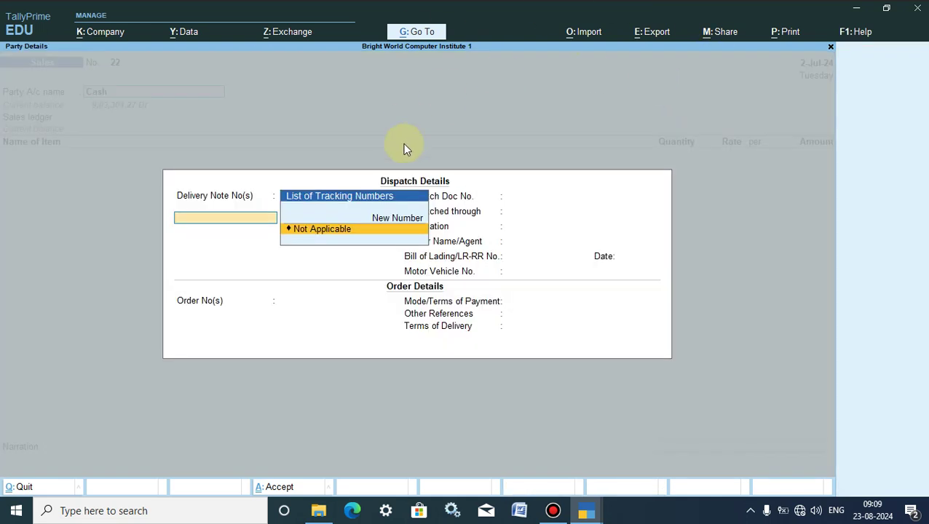
{"action": "left_click", "coordinate": [278, 488]}
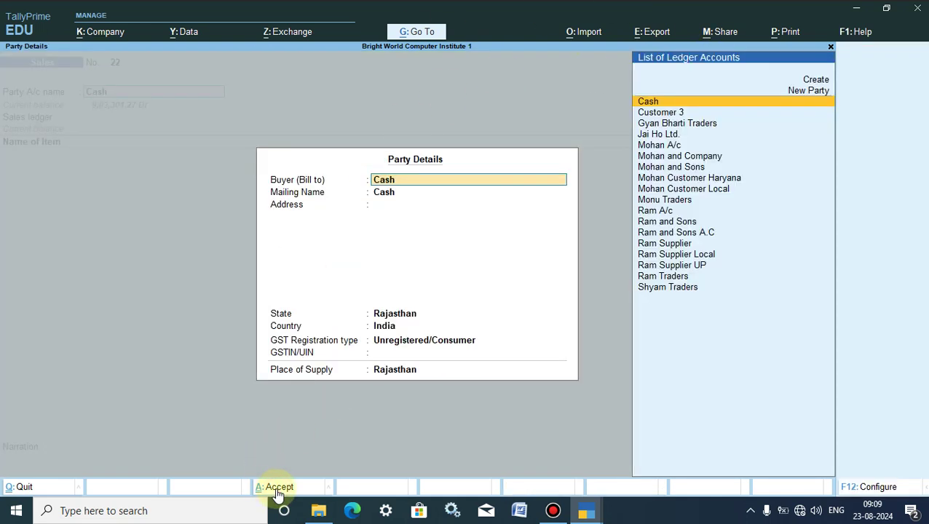
{"action": "left_click", "coordinate": [278, 487]}
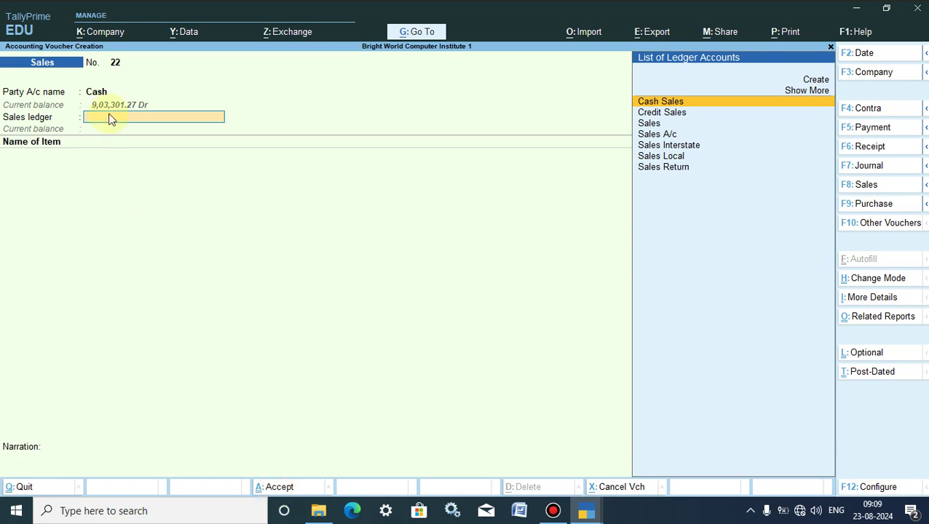
{"action": "left_click", "coordinate": [650, 123]}
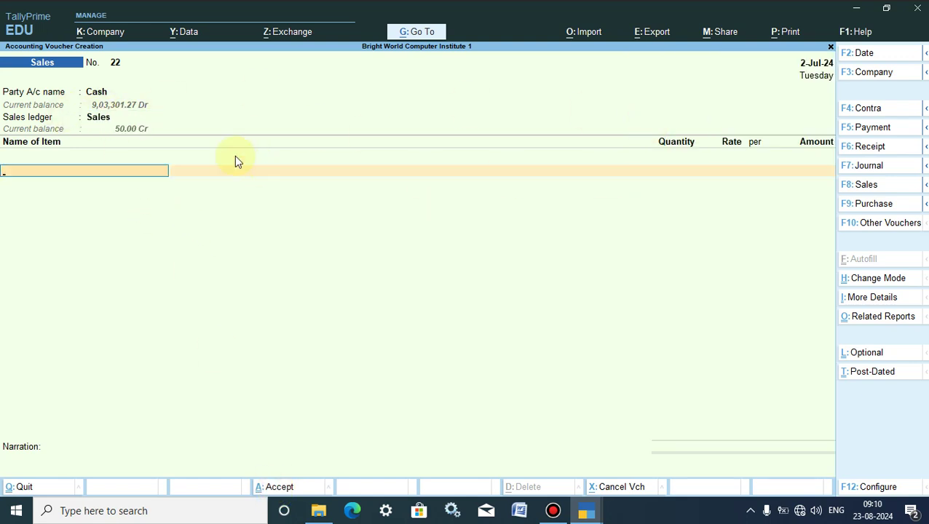
Step: Return to the voucher's sales ledger and start creating a new ledger named SALES2
{"action": "left_click", "coordinate": [98, 118]}
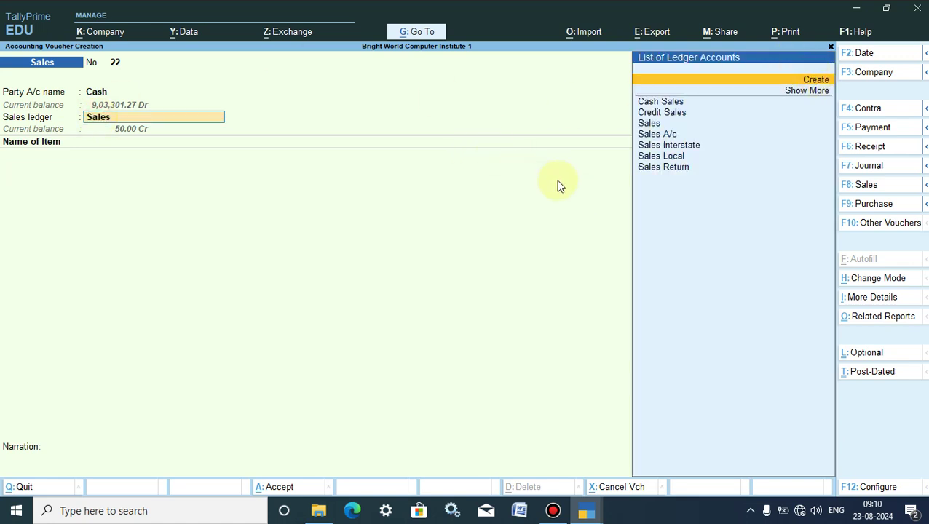
{"action": "left_click", "coordinate": [815, 80]}
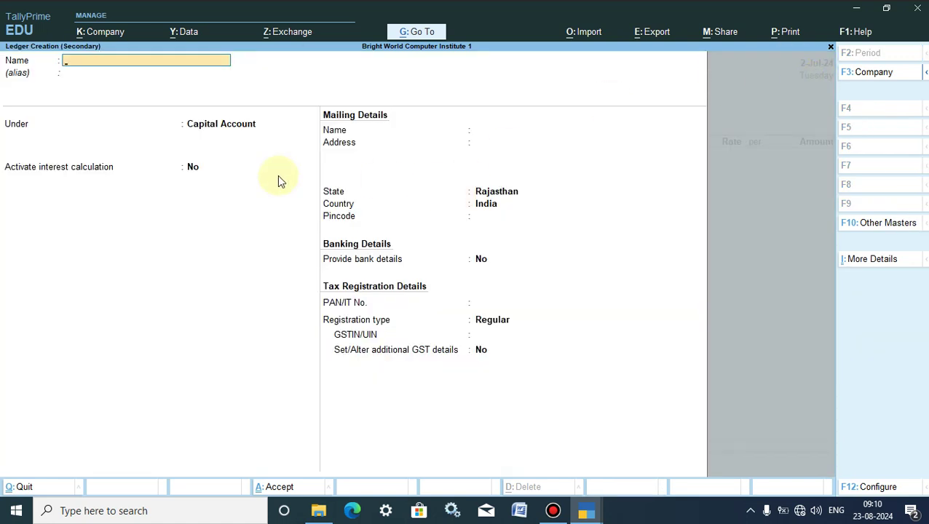
{"action": "type", "text": "SALES"}
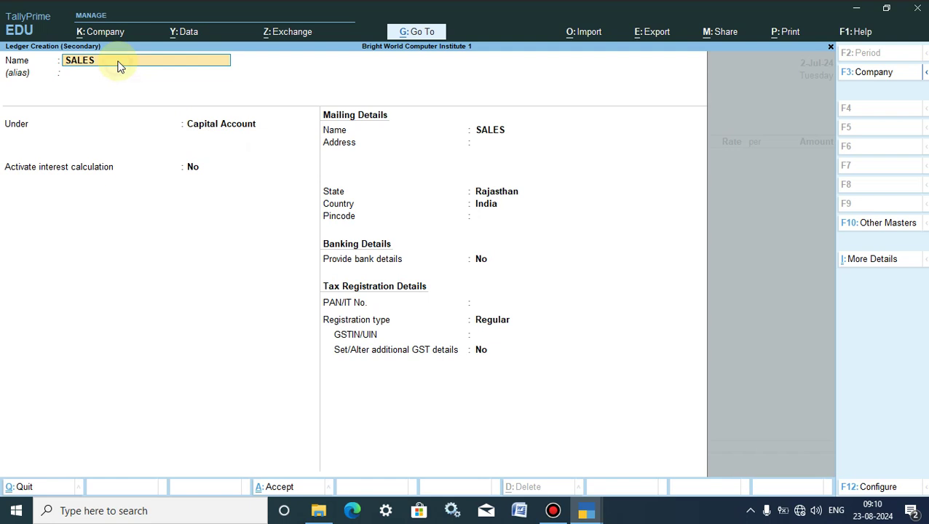
{"action": "key", "text": "Return"}
{"action": "type", "text": "2"}
{"action": "key", "text": "Return"}
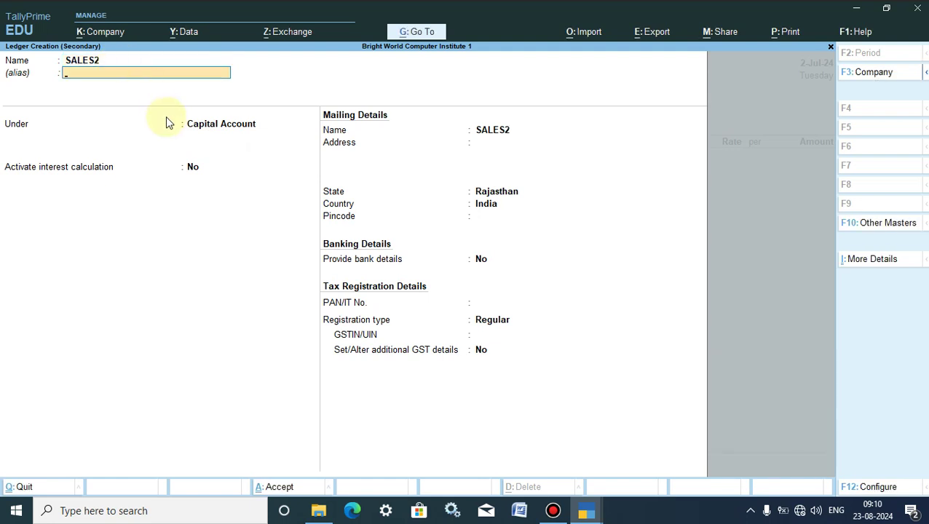
Step: Place the SALES2 ledger under Sales Accounts and save it
{"action": "left_click", "coordinate": [191, 124]}
{"action": "type", "text": "Sa"}
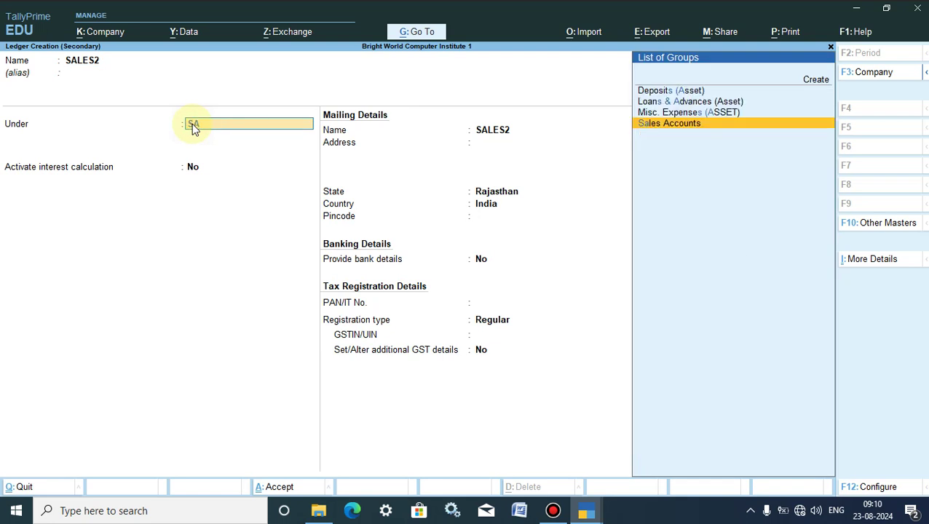
{"action": "key", "text": "Return"}
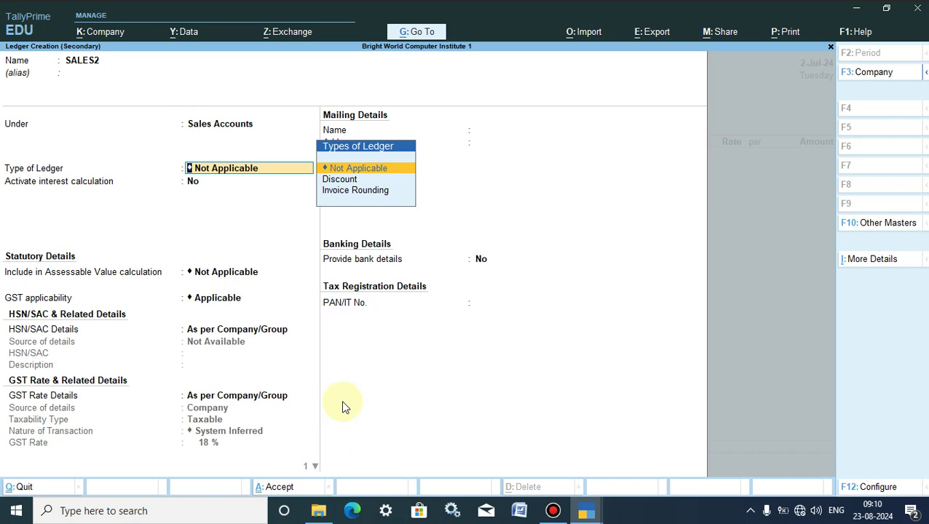
{"action": "left_click", "coordinate": [281, 487]}
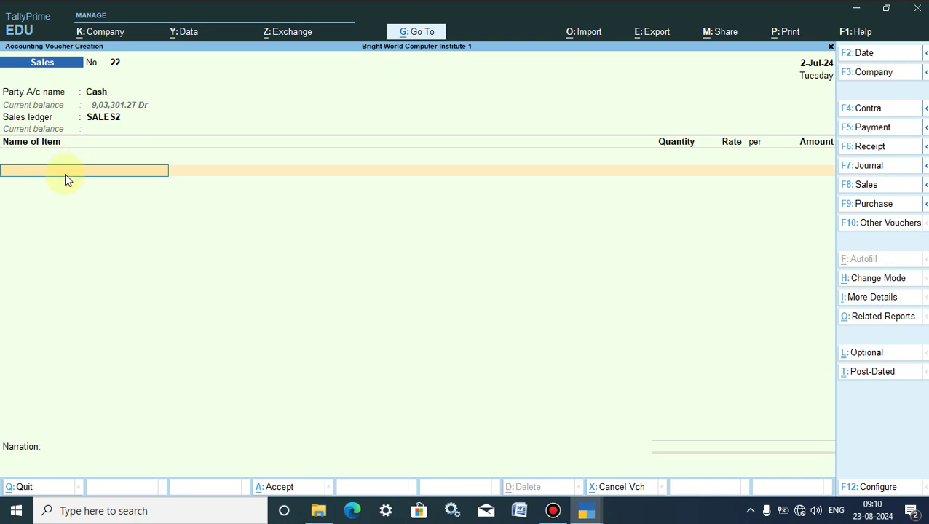
Step: Add CPU to the sales voucher, with tracking and order numbers Not Applicable and 1 pcs from Main Location
{"action": "type", "text": "CP"}
{"action": "key", "text": "Return"}
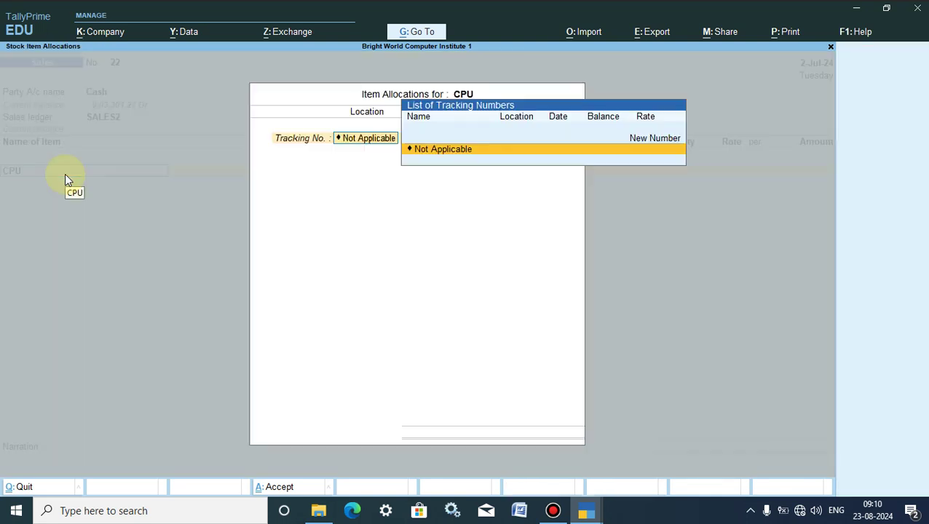
{"action": "left_click", "coordinate": [439, 154]}
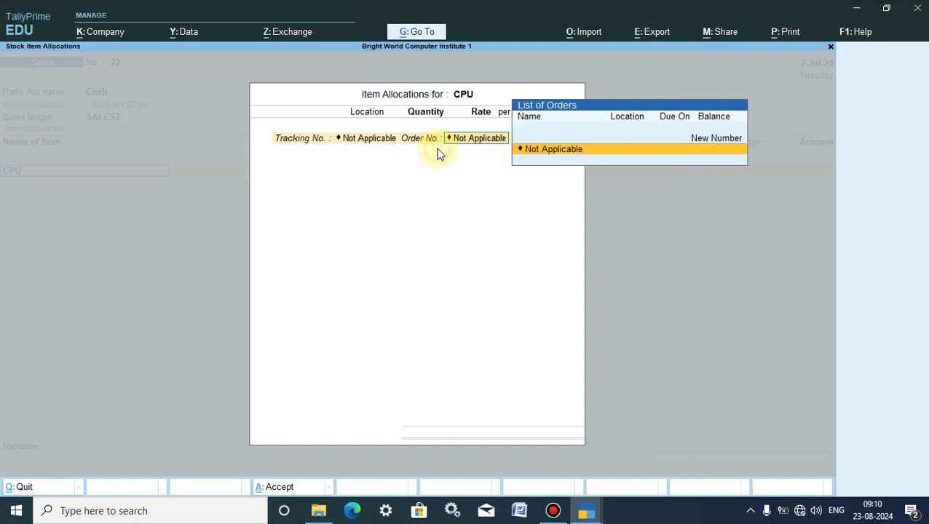
{"action": "left_click", "coordinate": [550, 153]}
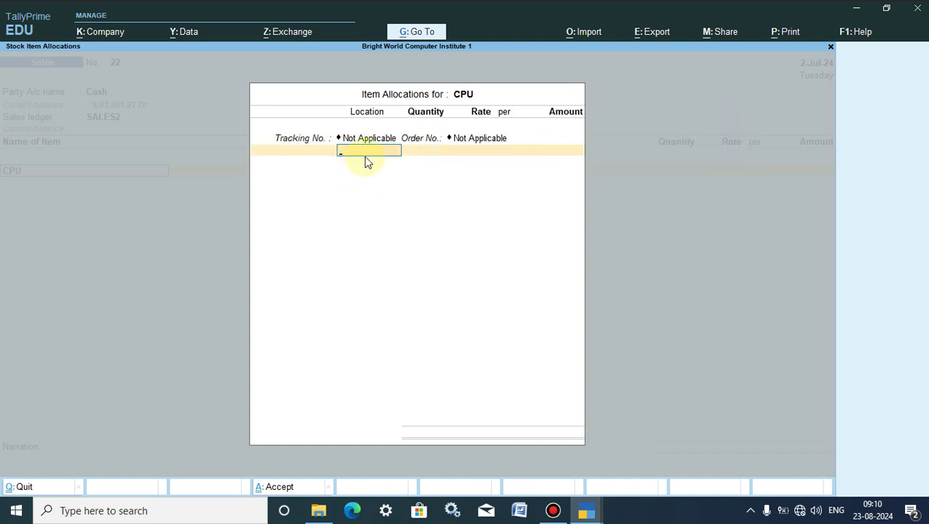
{"action": "key", "text": "Return"}
{"action": "type", "text": "1"}
{"action": "key", "text": "Return"}
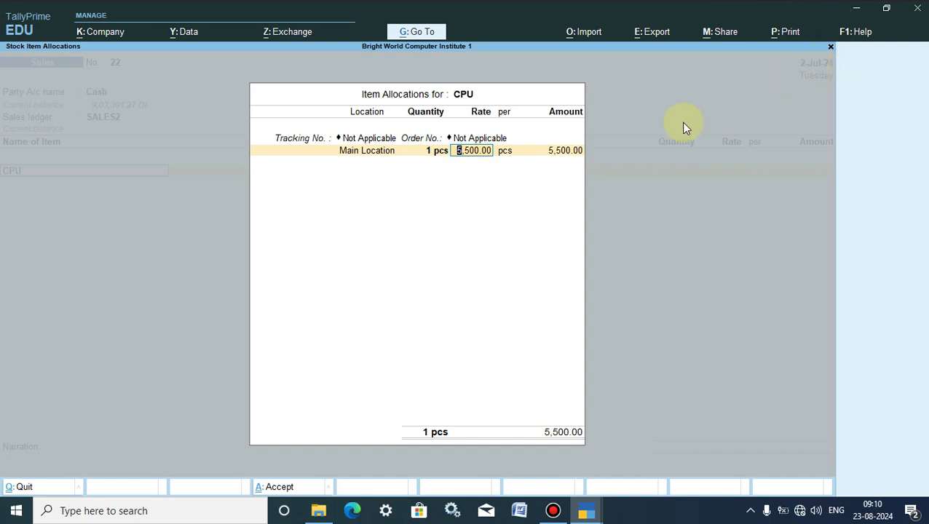
Step: Leave the CPU allocation and set the sales voucher's date to 1-Apr-24
{"action": "left_click", "coordinate": [20, 486]}
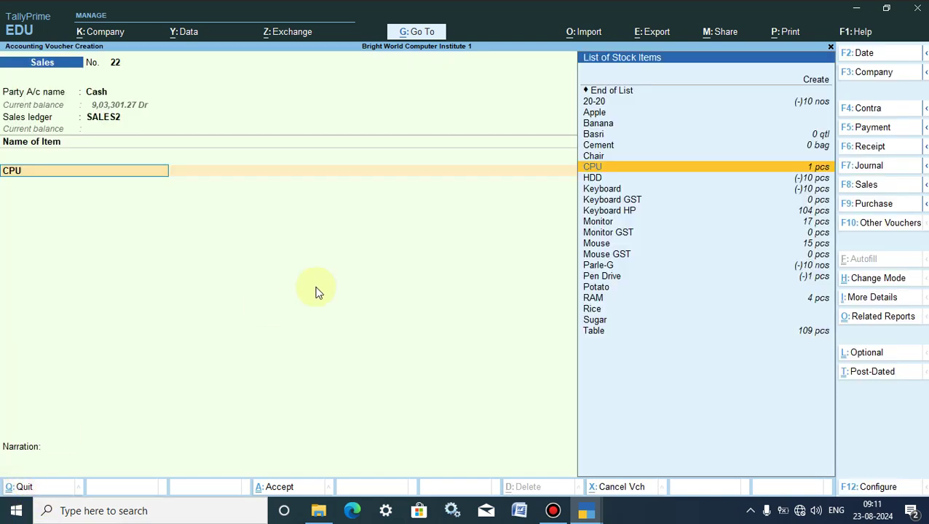
{"action": "left_click", "coordinate": [848, 54]}
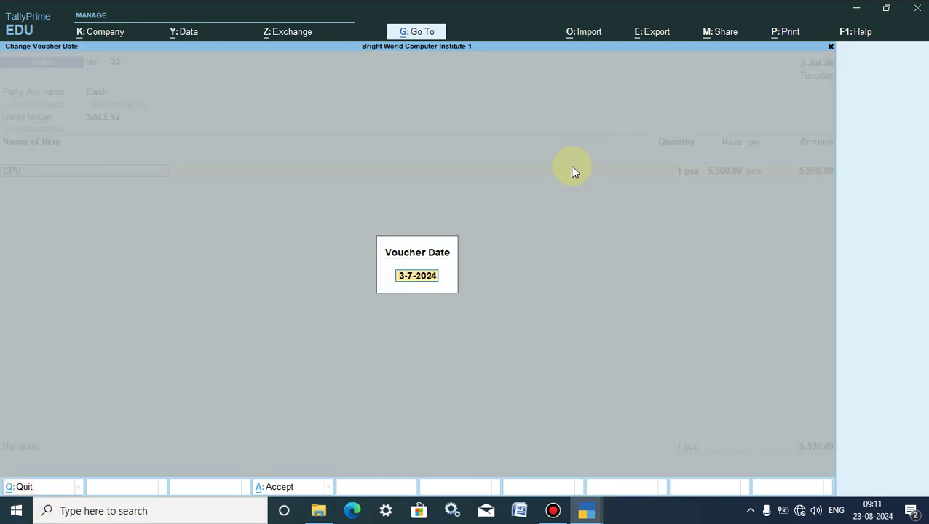
{"action": "type", "text": "1-4"}
{"action": "key", "text": "Return"}
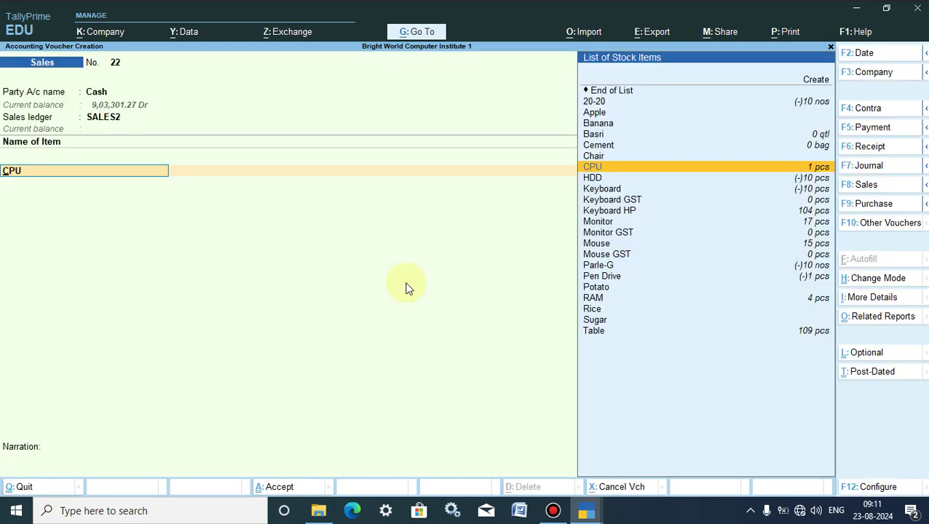
Step: Reopen the CPU allocation in the sales voucher, clear its quantity and re-enter 1 pcs
{"action": "key", "text": "Return"}
{"action": "key", "text": "Return"}
{"action": "key", "text": "BackSpace"}
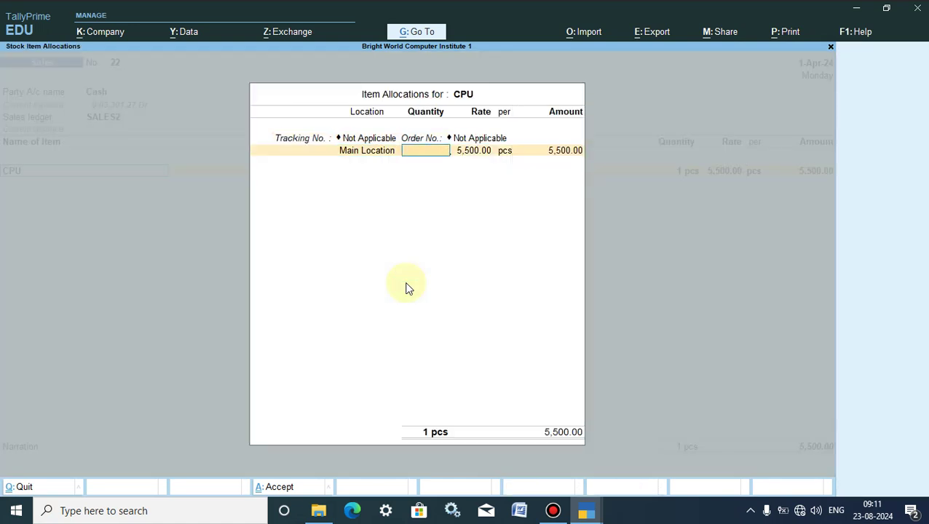
{"action": "key", "text": "Return"}
{"action": "key", "text": "BackSpace"}
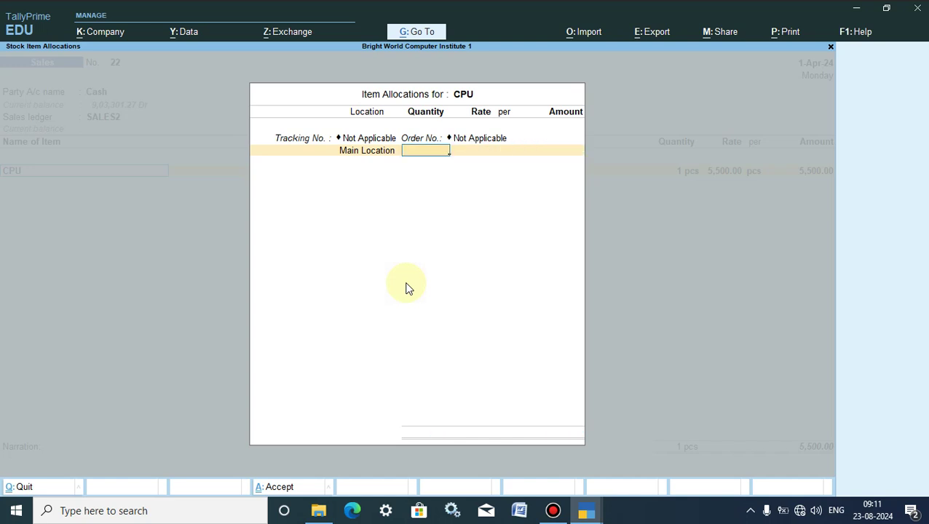
{"action": "key", "text": "Return"}
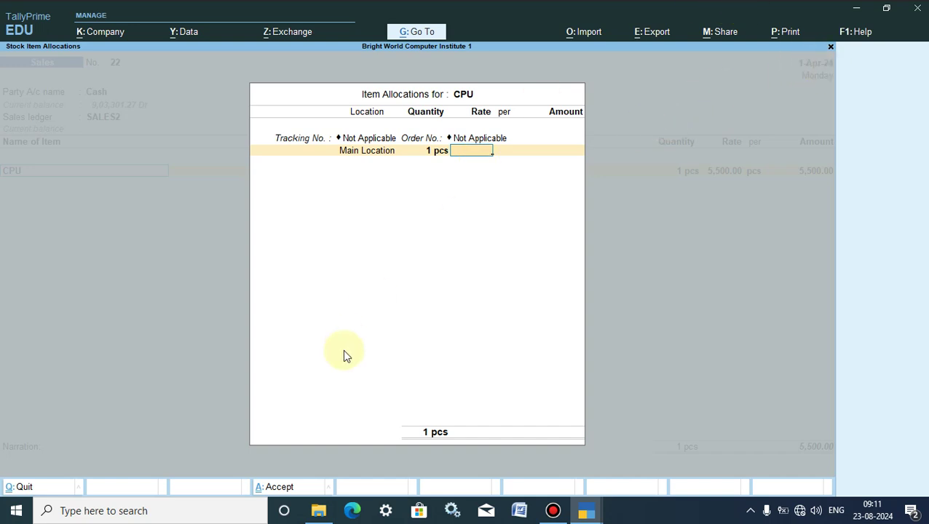
Step: Leave the CPU allocation and set the sales voucher's date to 1-Jul-24
{"action": "left_click", "coordinate": [21, 487]}
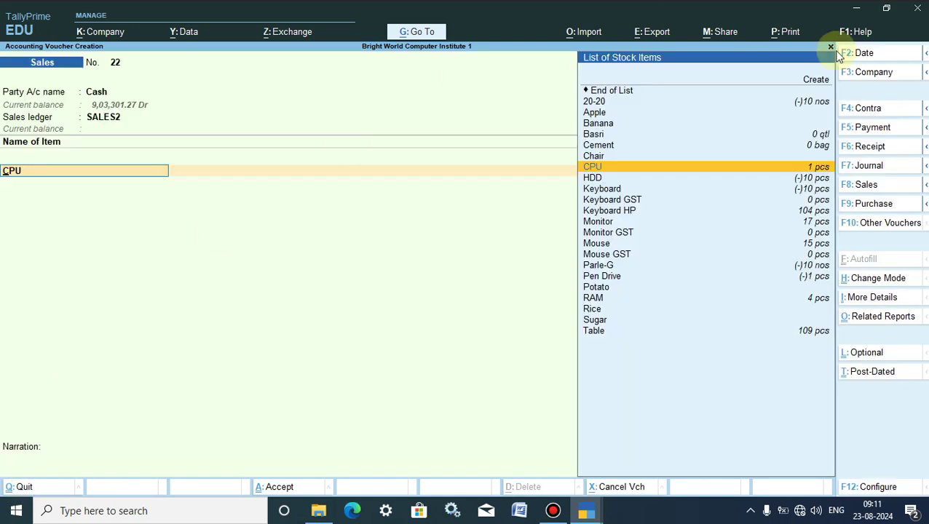
{"action": "left_click", "coordinate": [861, 53]}
{"action": "type", "text": "1-4"}
{"action": "key", "text": "Return"}
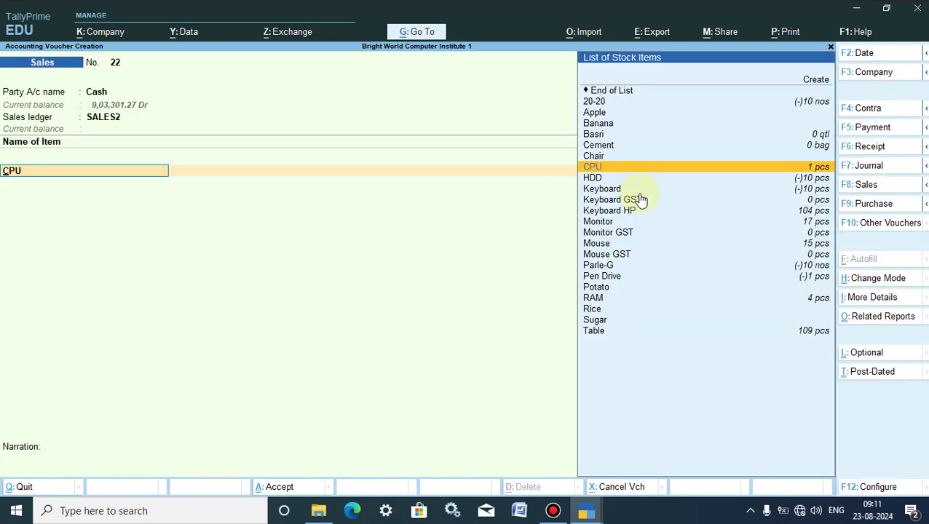
Step: Reselect CPU in the sales voucher and allocate 1 pcs from Main Location at a rate of 5,500.00
{"action": "left_click", "coordinate": [608, 169]}
{"action": "key", "text": "Return"}
{"action": "key", "text": "Return"}
{"action": "key", "text": "Return"}
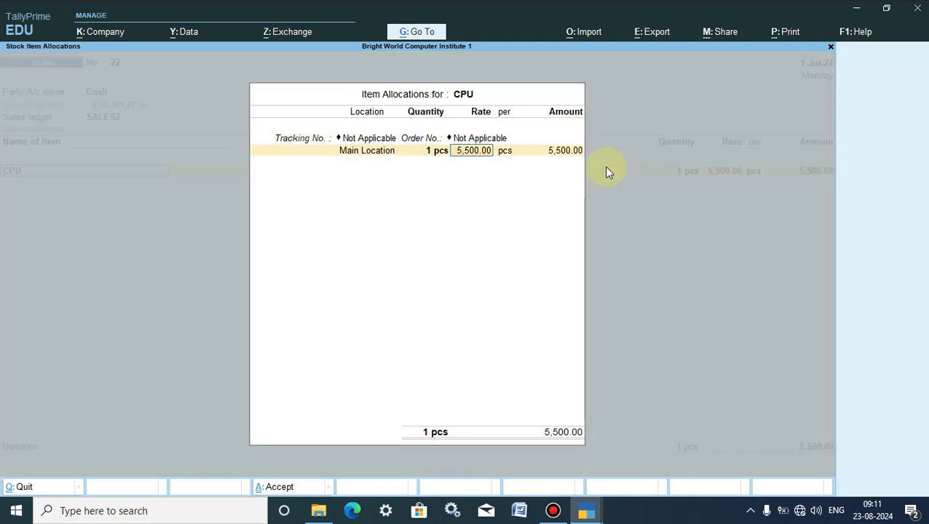